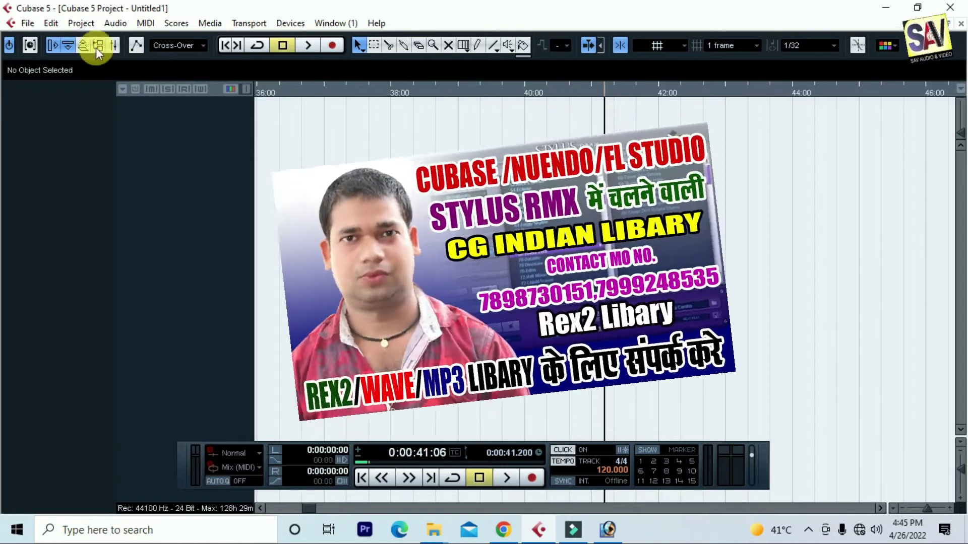
Add five mono audio tracks to the empty project
{"action": "left_click", "coordinate": [80, 23]}
{"action": "mouse_move", "coordinate": [130, 39]}
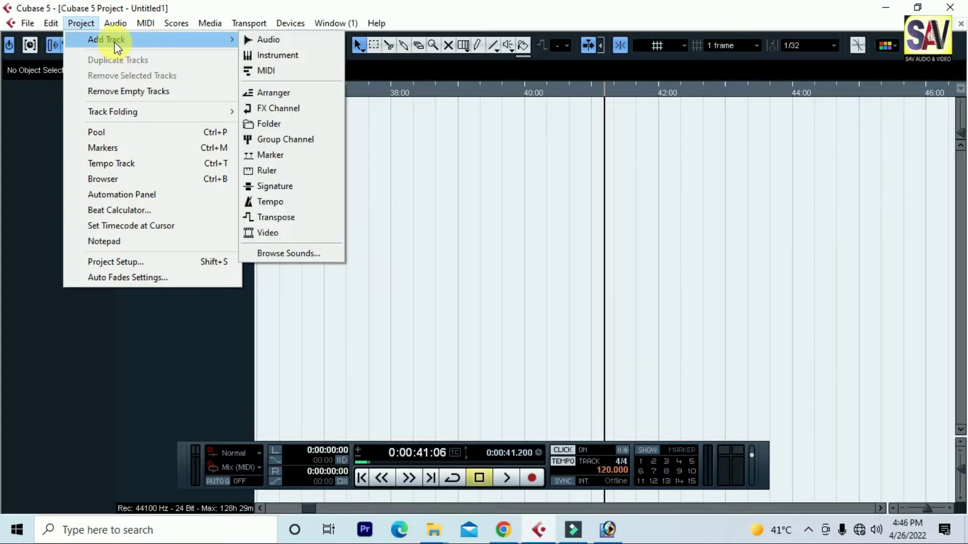
{"action": "left_click", "coordinate": [274, 40]}
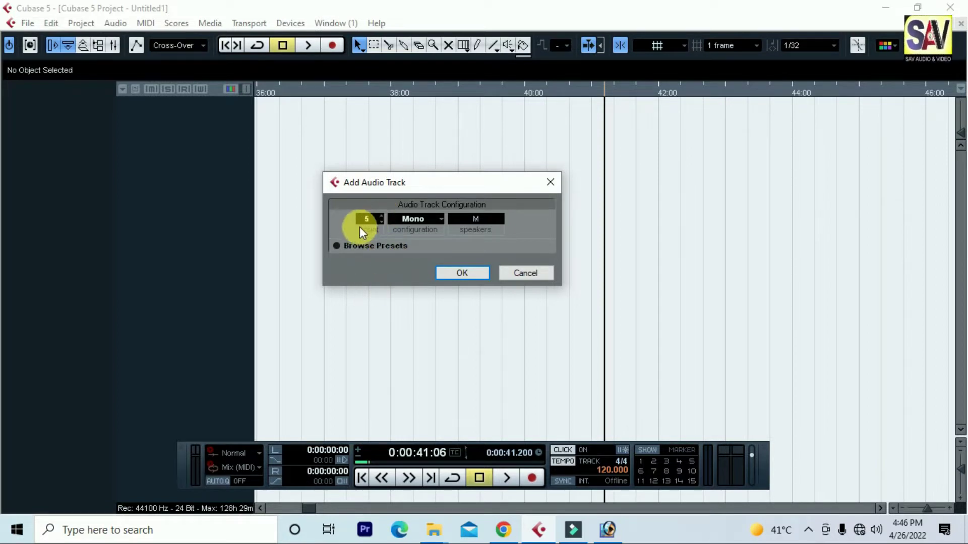
{"action": "left_click", "coordinate": [467, 271]}
{"action": "scroll", "coordinate": [216, 207], "scroll_direction": "down", "scroll_amount": 3}
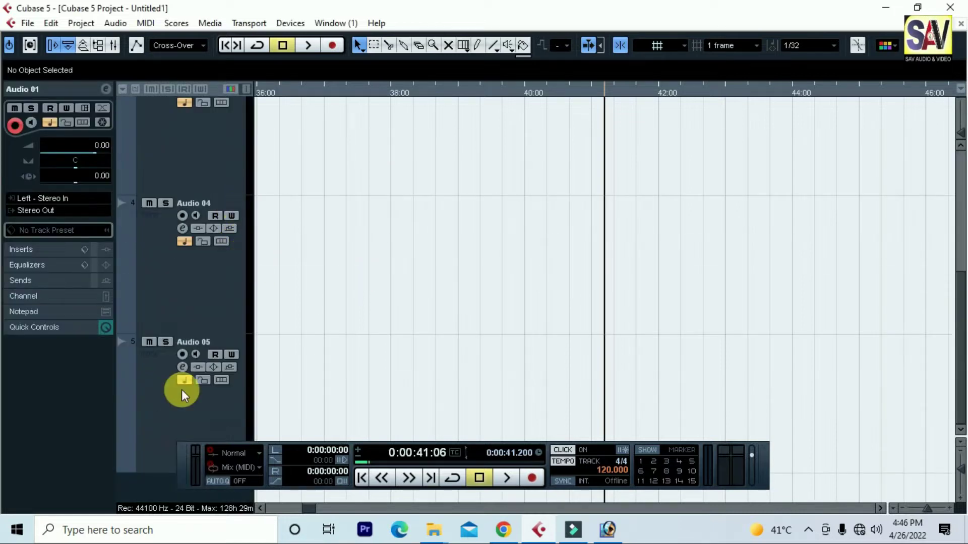
{"action": "scroll", "coordinate": [189, 340], "scroll_direction": "up", "scroll_amount": 3}
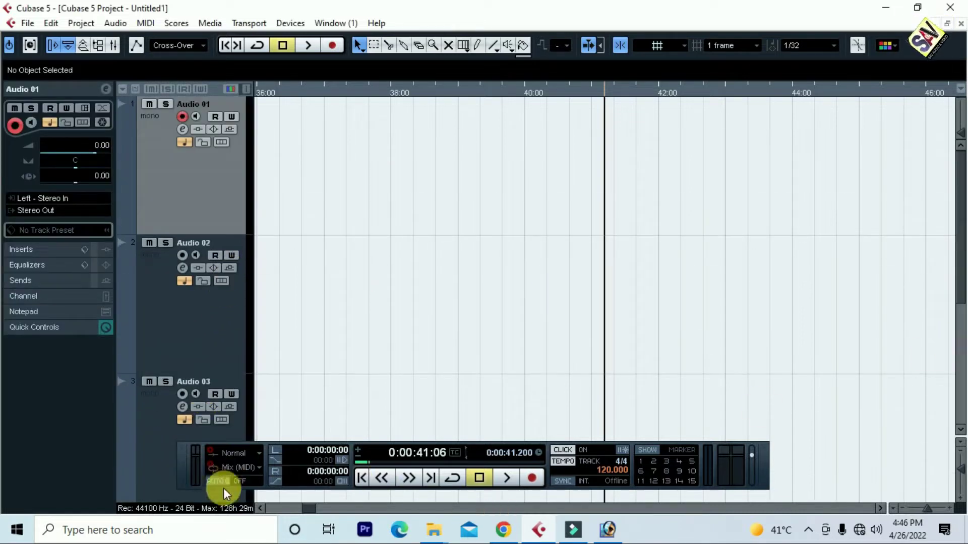
Move the floating transport panel clear of the track list and reduce the track height so all five tracks fit
{"action": "left_click_drag", "start_coordinate": [181, 475], "coordinate": [281, 442]}
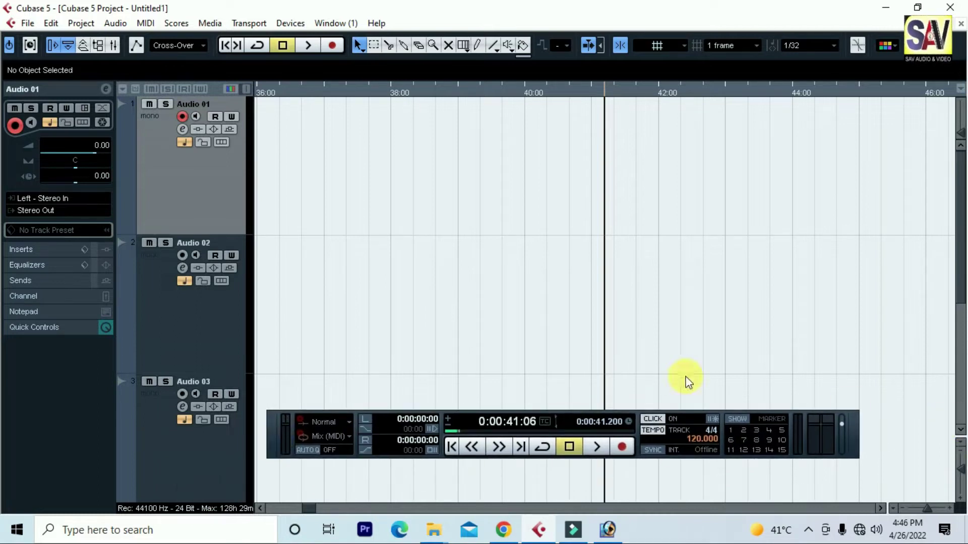
{"action": "left_click_drag", "start_coordinate": [958, 467], "coordinate": [958, 460]}
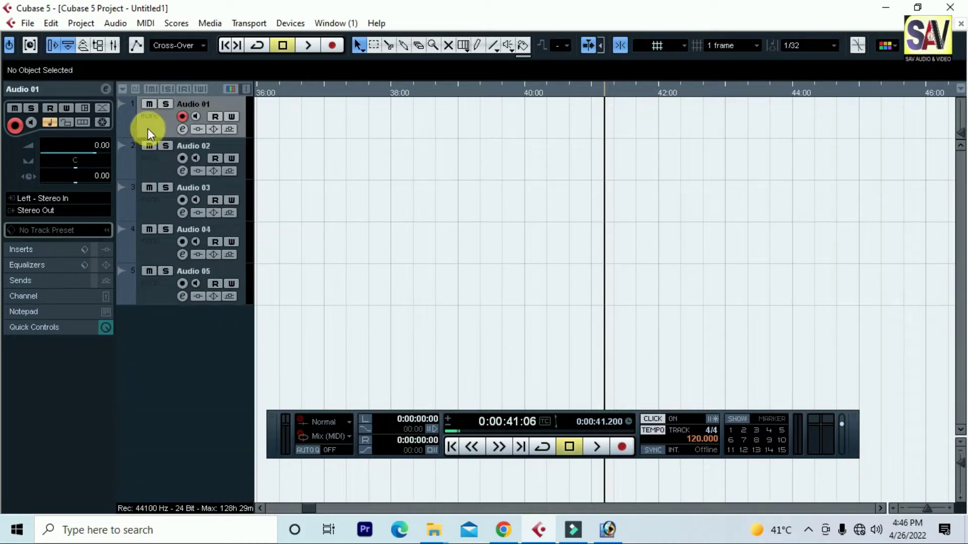
{"action": "left_click", "coordinate": [157, 162]}
{"action": "left_click", "coordinate": [155, 207]}
{"action": "left_click", "coordinate": [156, 254]}
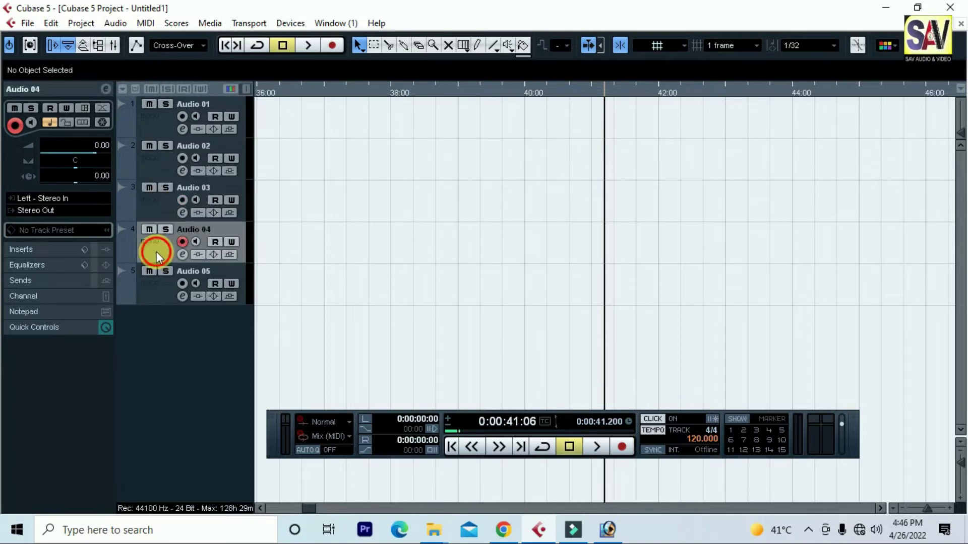
{"action": "left_click", "coordinate": [155, 290]}
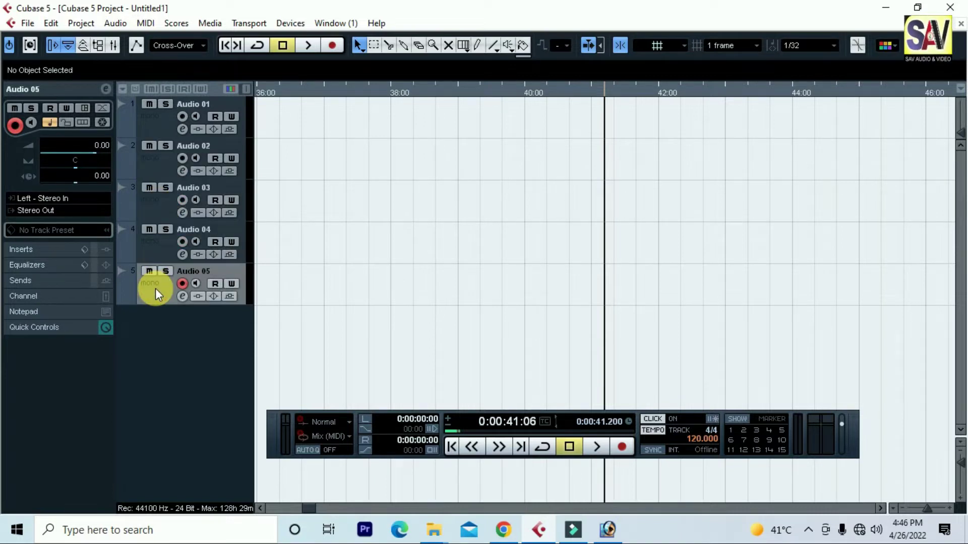
Record-enable all five audio tracks and record a take of about four seconds on them simultaneously
{"action": "left_click", "coordinate": [181, 118]}
{"action": "left_click", "coordinate": [183, 163]}
{"action": "left_click", "coordinate": [181, 199]}
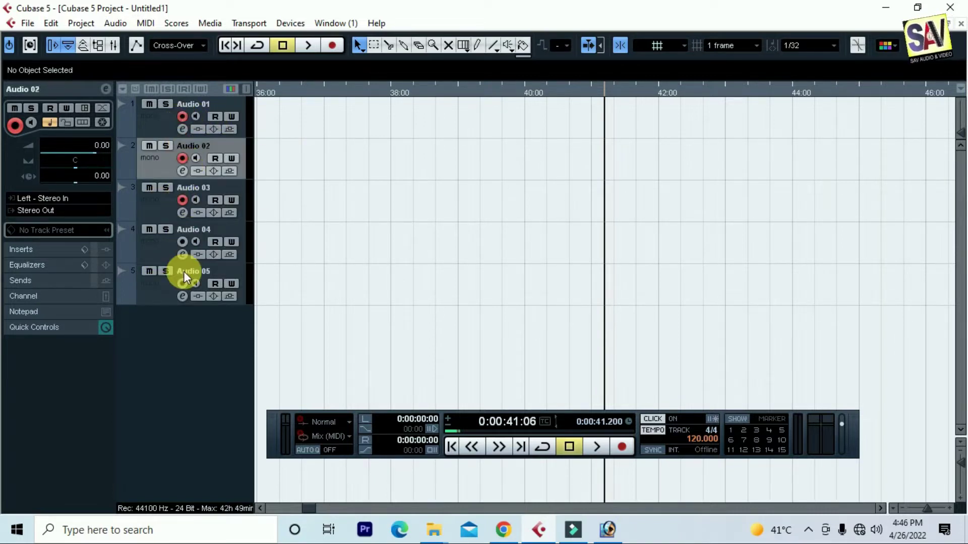
{"action": "left_click", "coordinate": [182, 231]}
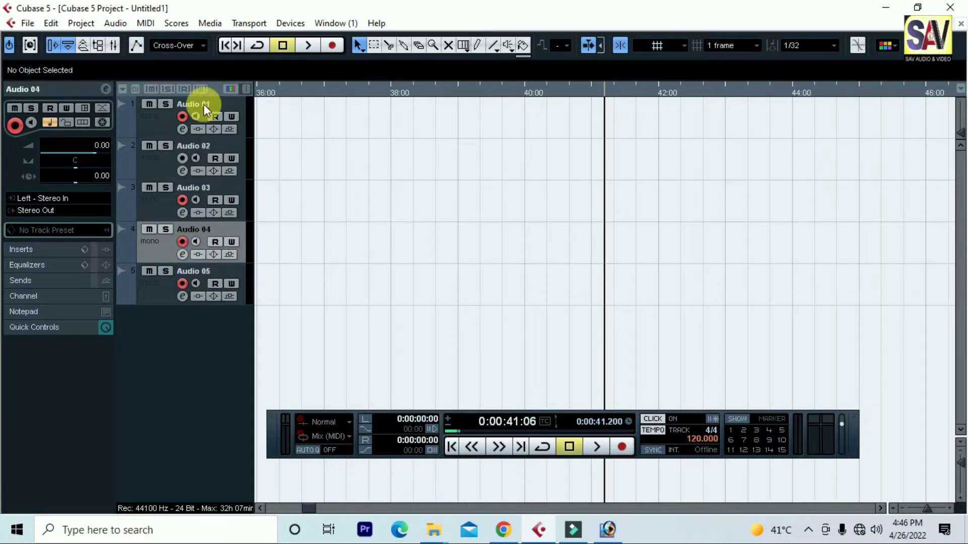
{"action": "left_click", "coordinate": [332, 45]}
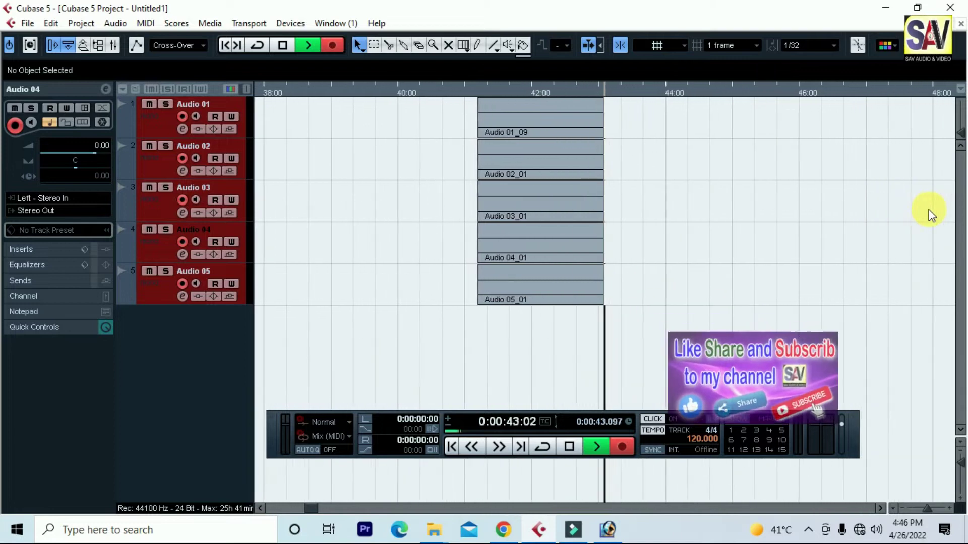
{"action": "key", "text": "space"}
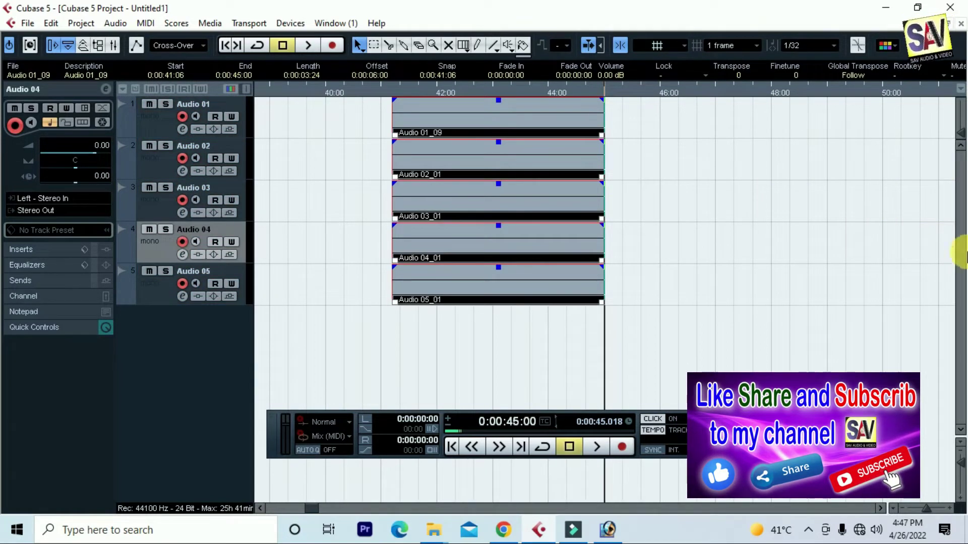
Move the project cursor back into the recorded events, to about 0:00:42:02
{"action": "left_click", "coordinate": [641, 194]}
{"action": "mouse_move", "coordinate": [510, 95]}
{"action": "left_mouse_down"}
{"action": "mouse_move", "coordinate": [495, 107]}
{"action": "mouse_move", "coordinate": [523, 95]}
{"action": "left_mouse_up"}
{"action": "left_click_drag", "start_coordinate": [764, 271], "coordinate": [510, 123]}
{"action": "left_click_drag", "start_coordinate": [587, 88], "coordinate": [417, 131]}
{"action": "left_click", "coordinate": [152, 89]}
{"action": "left_click", "coordinate": [79, 23]}
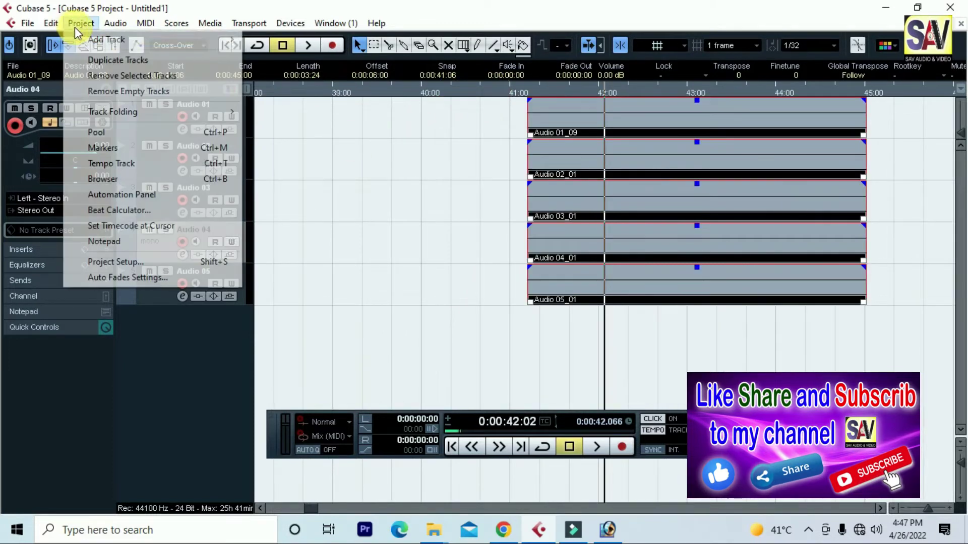
{"action": "mouse_move", "coordinate": [141, 39]}
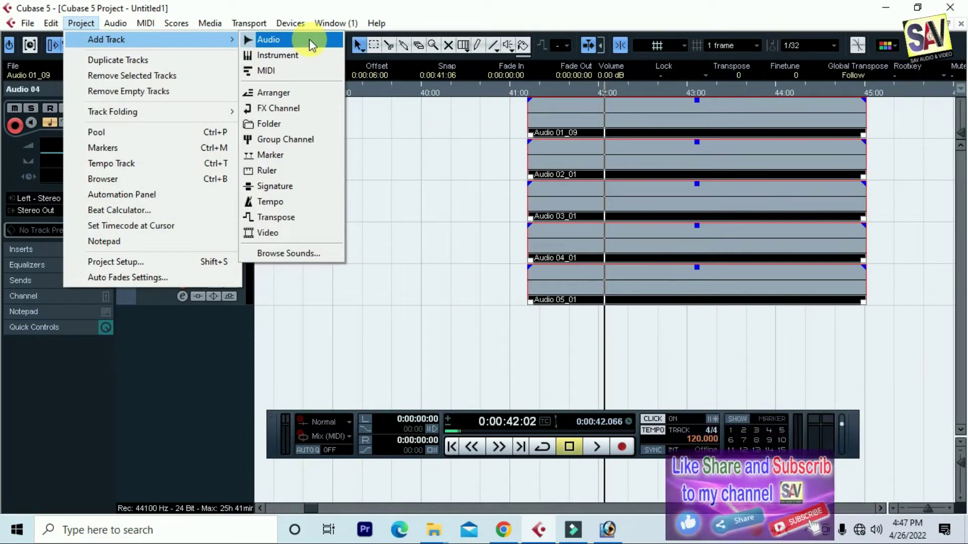
{"action": "left_click", "coordinate": [482, 186]}
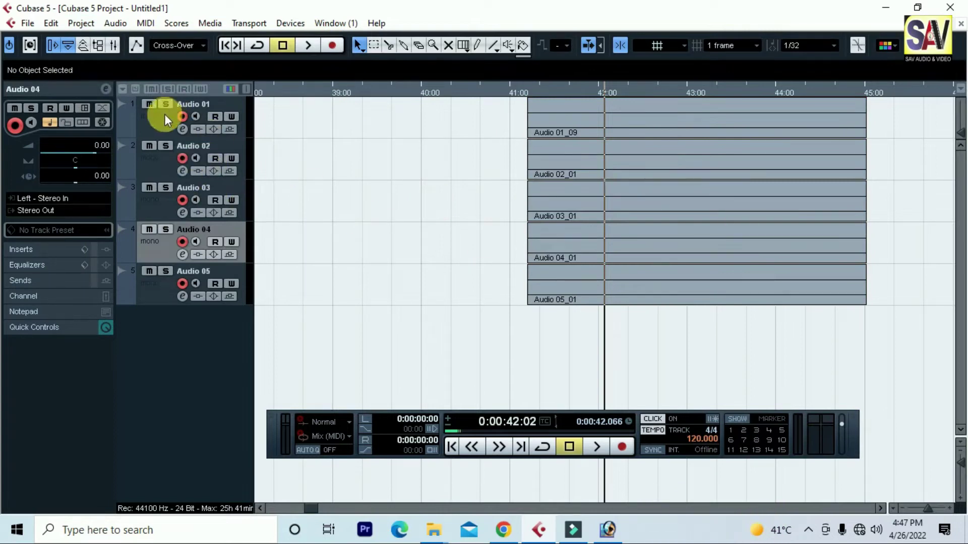
Remove the track Audio 01 together with its recording
{"action": "left_click", "coordinate": [149, 120]}
{"action": "right_click", "coordinate": [150, 119]}
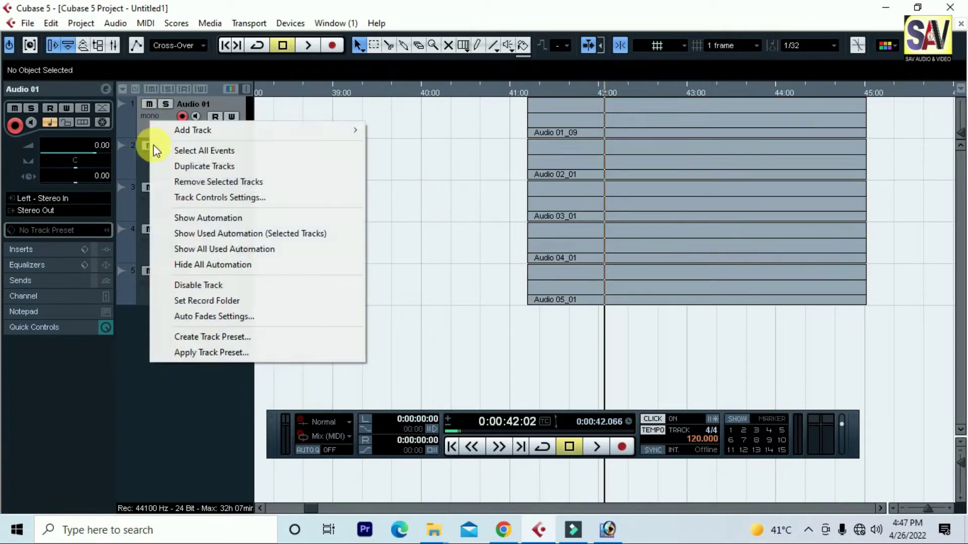
{"action": "left_click", "coordinate": [222, 186]}
Make three duplicates of the Audio 02 track, including its recorded event
{"action": "right_click", "coordinate": [164, 123]}
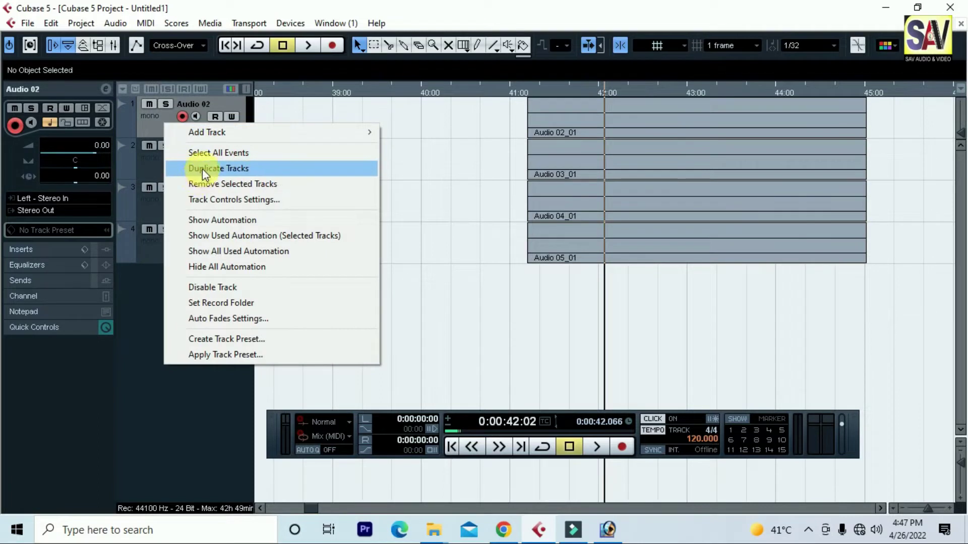
{"action": "left_click", "coordinate": [201, 169]}
{"action": "right_click", "coordinate": [153, 164]}
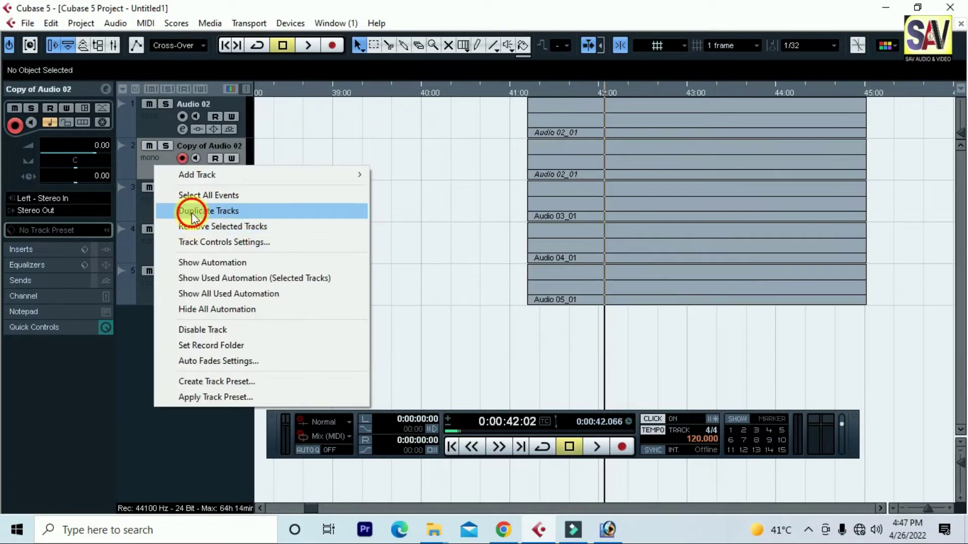
{"action": "left_click", "coordinate": [192, 216]}
{"action": "right_click", "coordinate": [160, 124]}
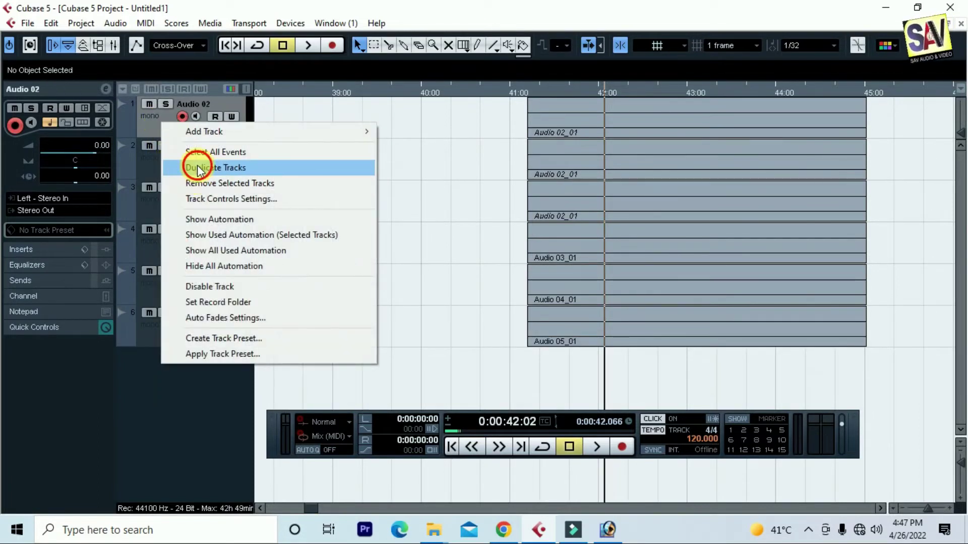
{"action": "left_click", "coordinate": [198, 169]}
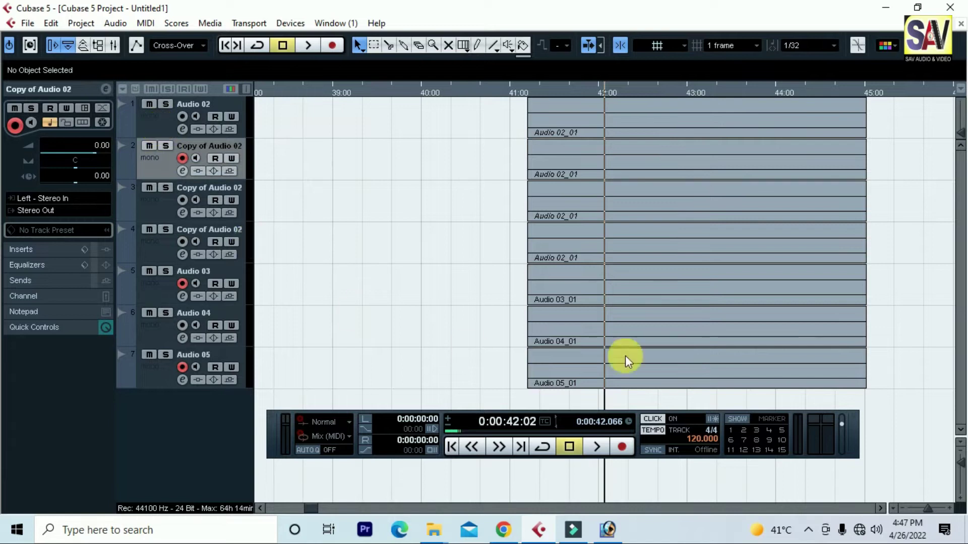
{"action": "right_click", "coordinate": [159, 126]}
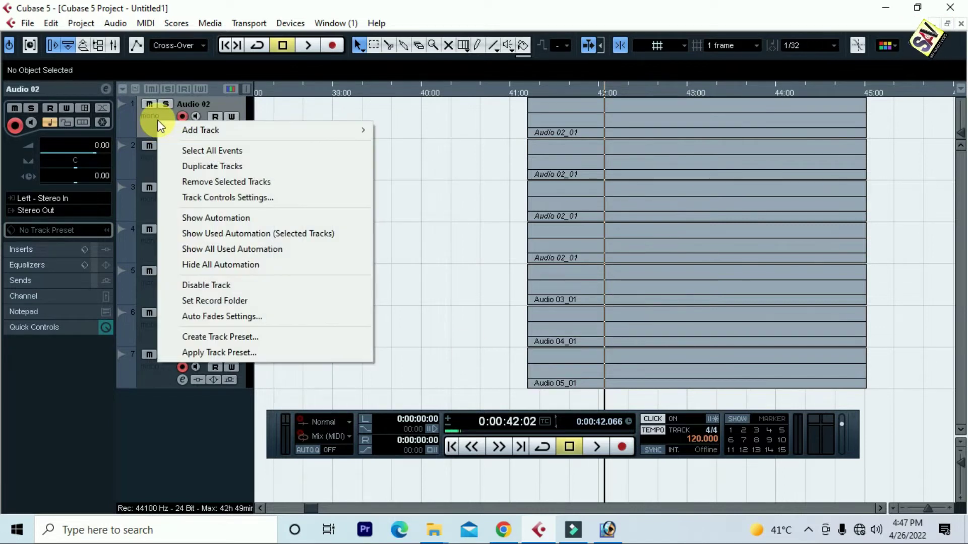
{"action": "mouse_move", "coordinate": [194, 132]}
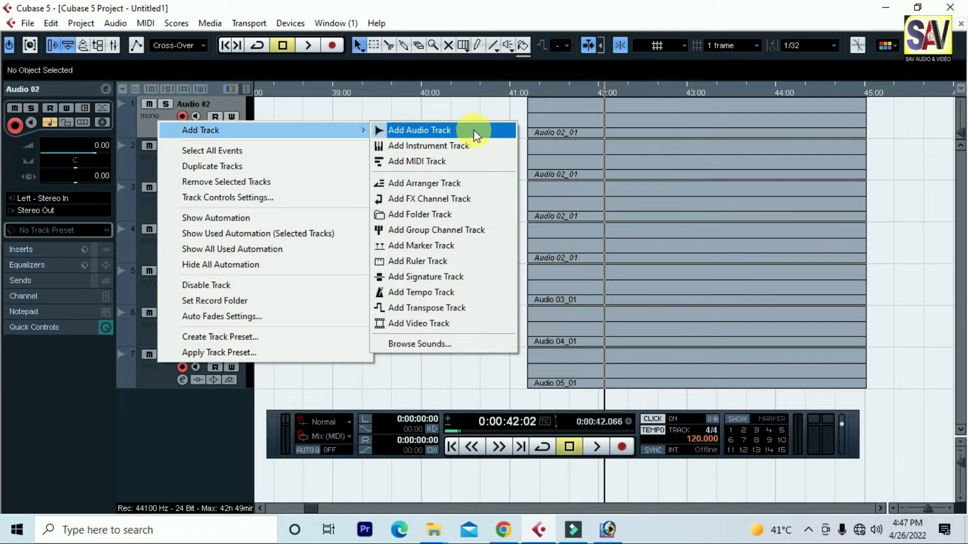
{"action": "left_click", "coordinate": [143, 125]}
Remove the Audio 02 track and its three copies one after another
{"action": "right_click", "coordinate": [148, 119]}
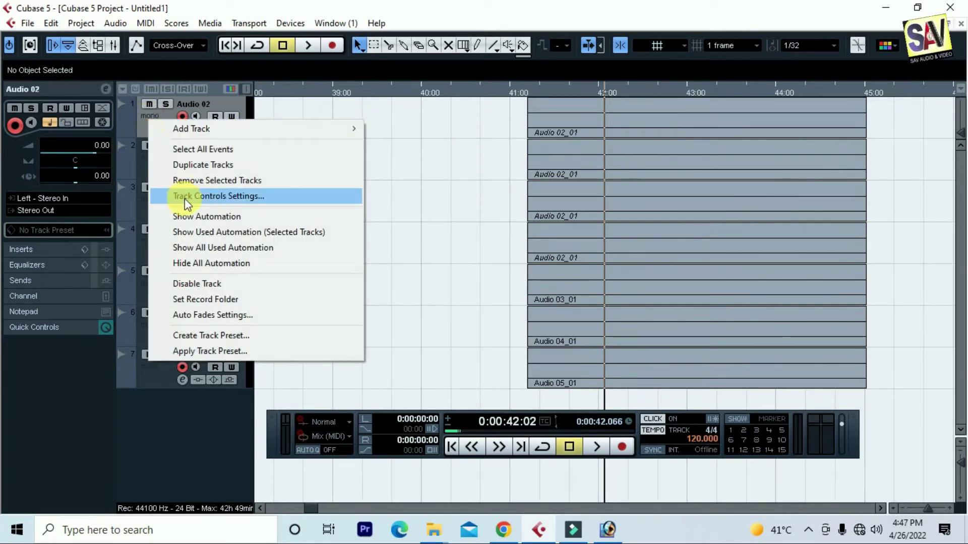
{"action": "left_click", "coordinate": [249, 180]}
{"action": "right_click", "coordinate": [156, 137]}
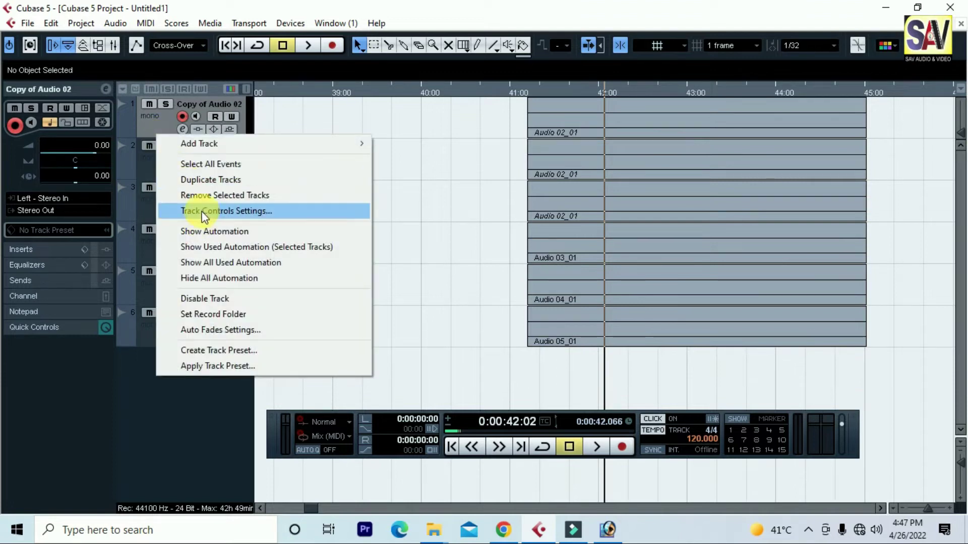
{"action": "left_click", "coordinate": [210, 195]}
{"action": "right_click", "coordinate": [160, 134]}
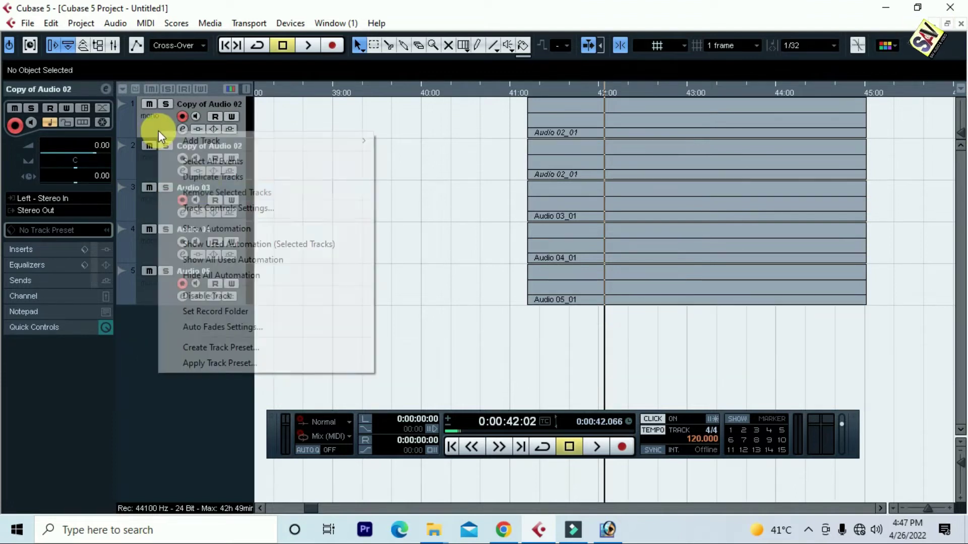
{"action": "left_click", "coordinate": [199, 192]}
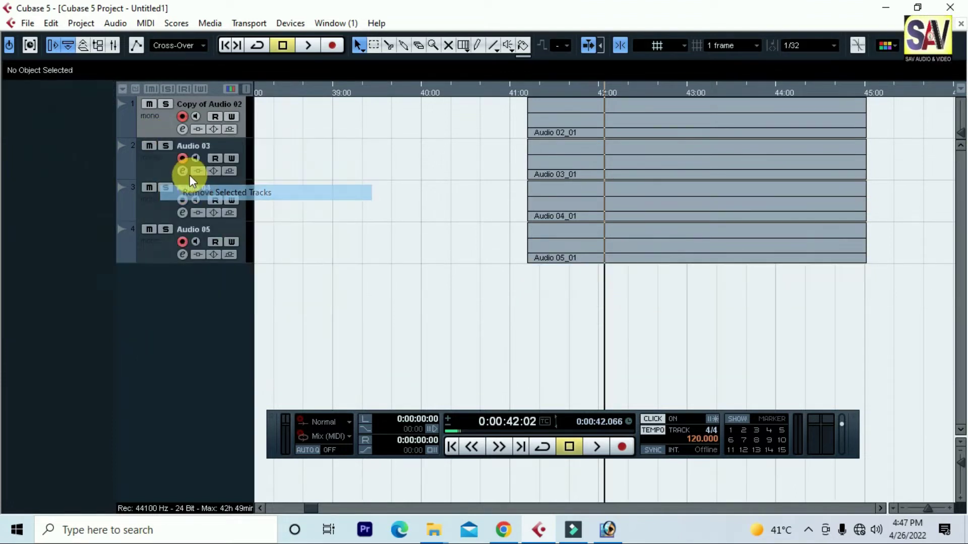
{"action": "right_click", "coordinate": [156, 128]}
{"action": "left_click", "coordinate": [199, 193]}
Remove the remaining tracks Audio 03, Audio 04 and Audio 05, leaving the track list empty
{"action": "right_click", "coordinate": [157, 125]}
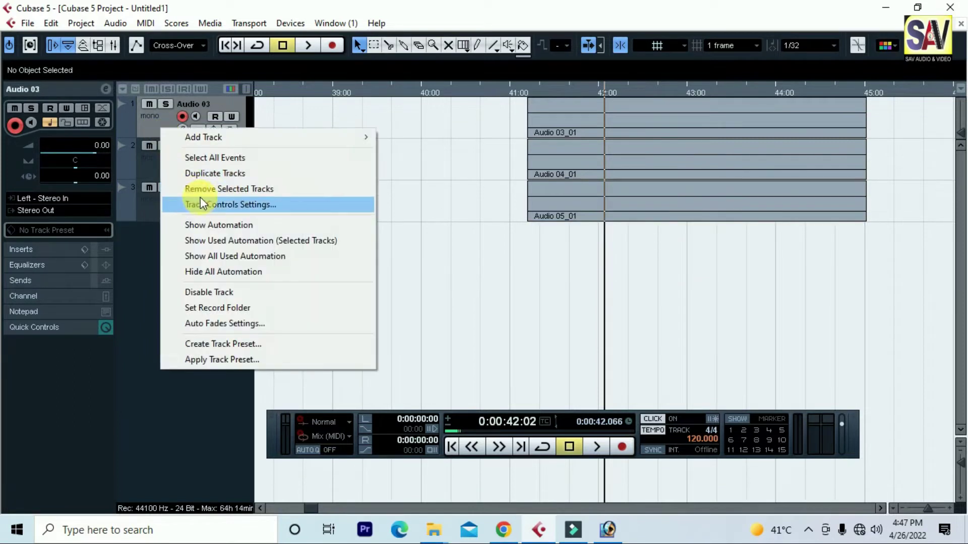
{"action": "left_click", "coordinate": [201, 188]}
{"action": "right_click", "coordinate": [161, 132]}
{"action": "left_click", "coordinate": [192, 187]}
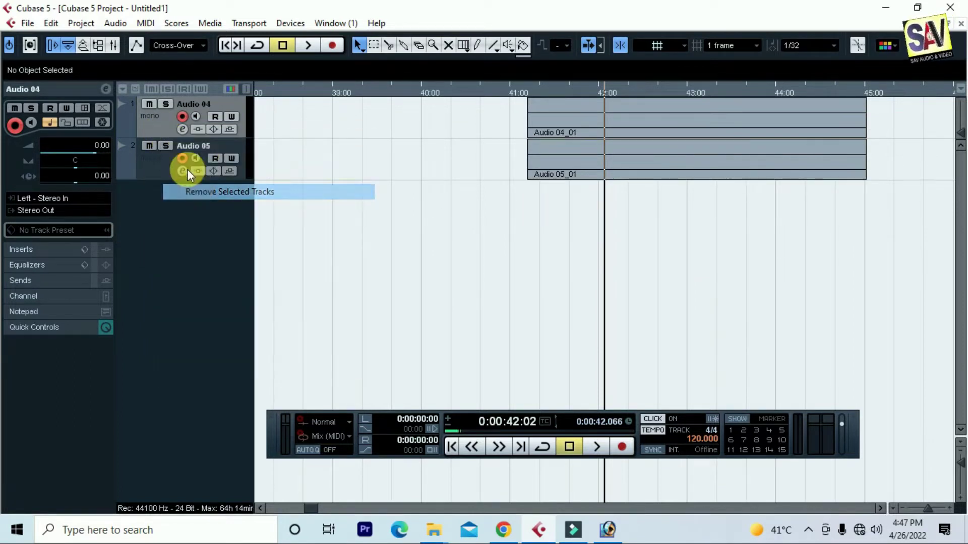
{"action": "right_click", "coordinate": [162, 125]}
{"action": "left_click", "coordinate": [206, 188]}
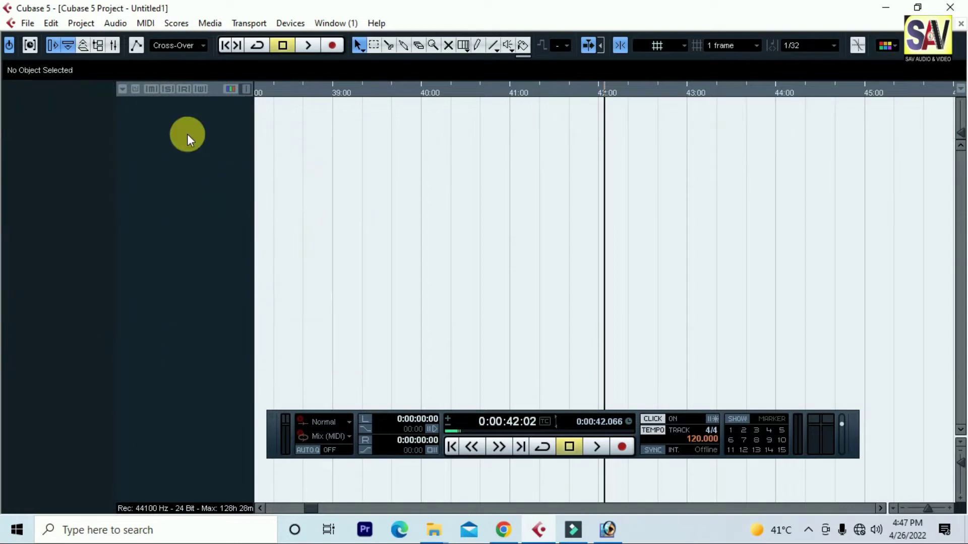
{"action": "right_click", "coordinate": [187, 133]}
{"action": "left_click", "coordinate": [251, 142]}
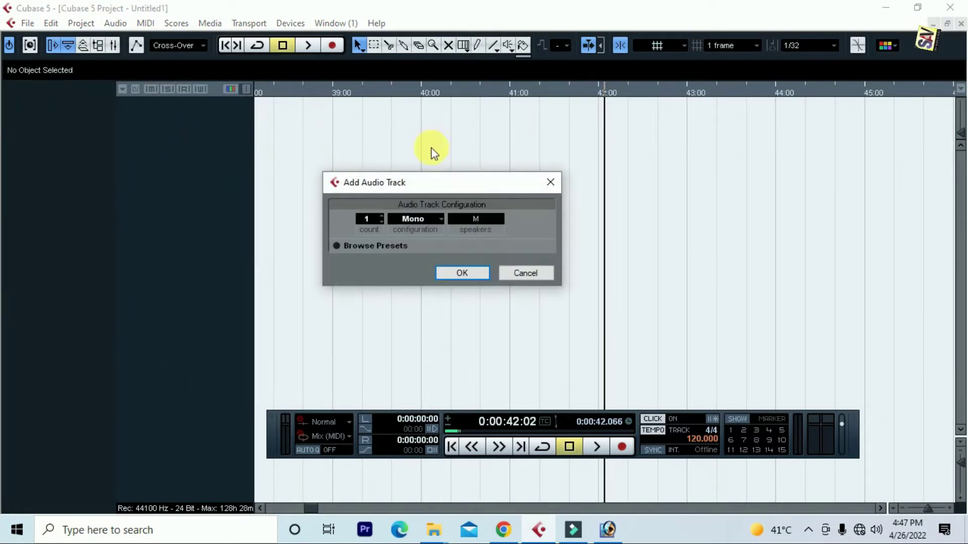
{"action": "left_click", "coordinate": [508, 279]}
{"action": "right_click", "coordinate": [208, 136]}
{"action": "left_click", "coordinate": [280, 145]}
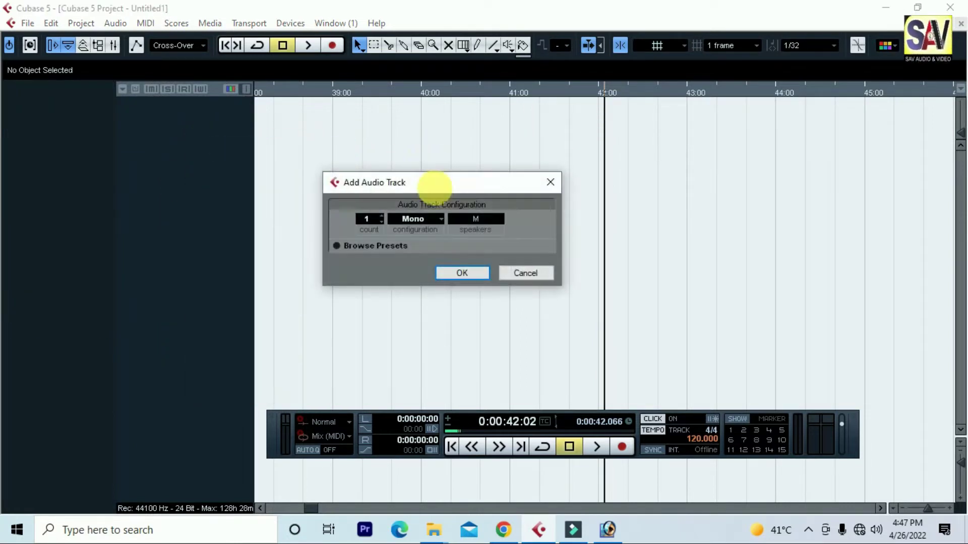
{"action": "left_click", "coordinate": [517, 273]}
{"action": "right_click", "coordinate": [232, 132]}
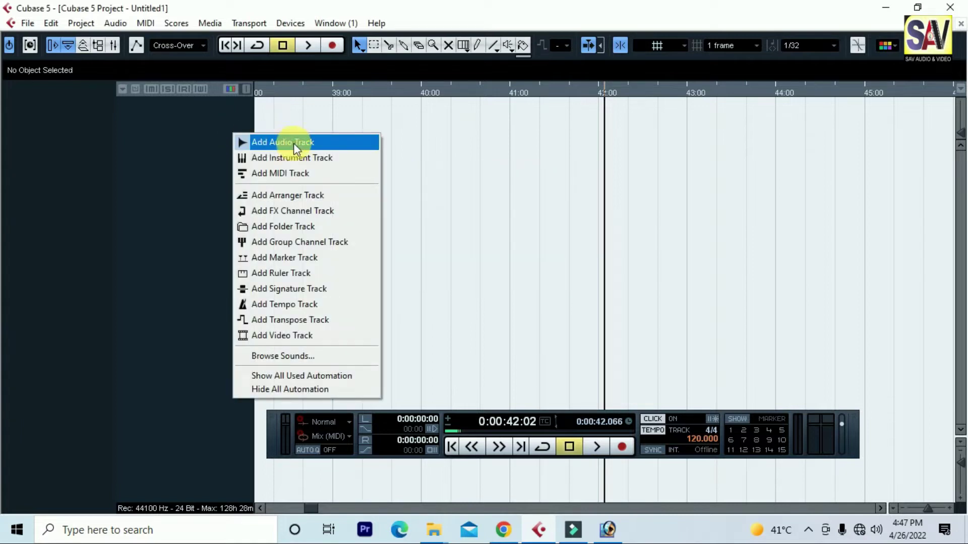
{"action": "left_click", "coordinate": [358, 142]}
{"action": "left_click", "coordinate": [526, 272]}
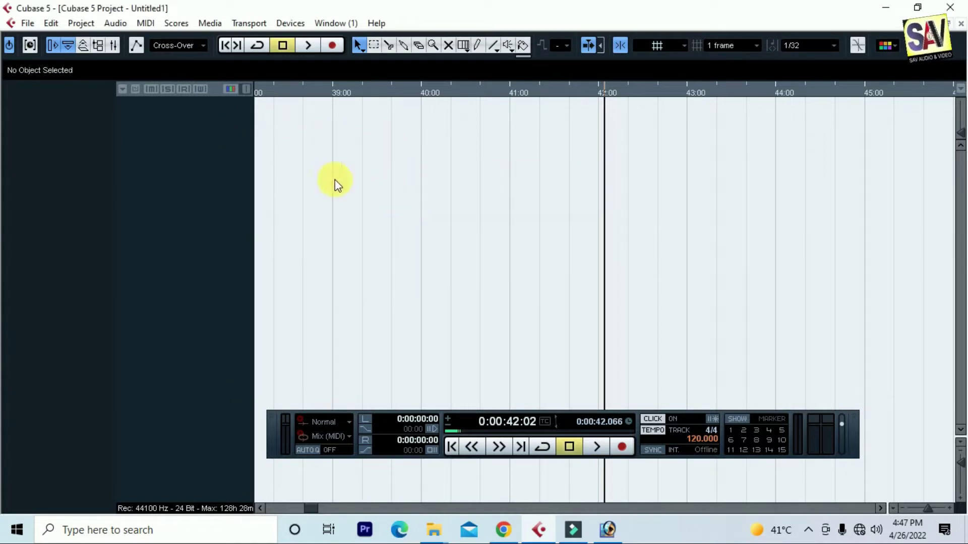
Add one instrument track with the Monologue synth as its VST instrument and increase the track's height
{"action": "left_click", "coordinate": [81, 23]}
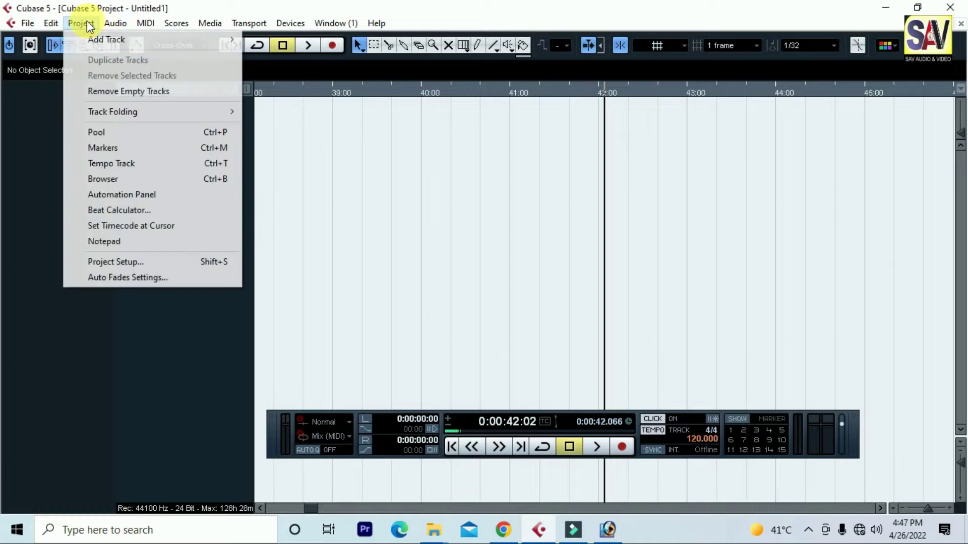
{"action": "mouse_move", "coordinate": [123, 39]}
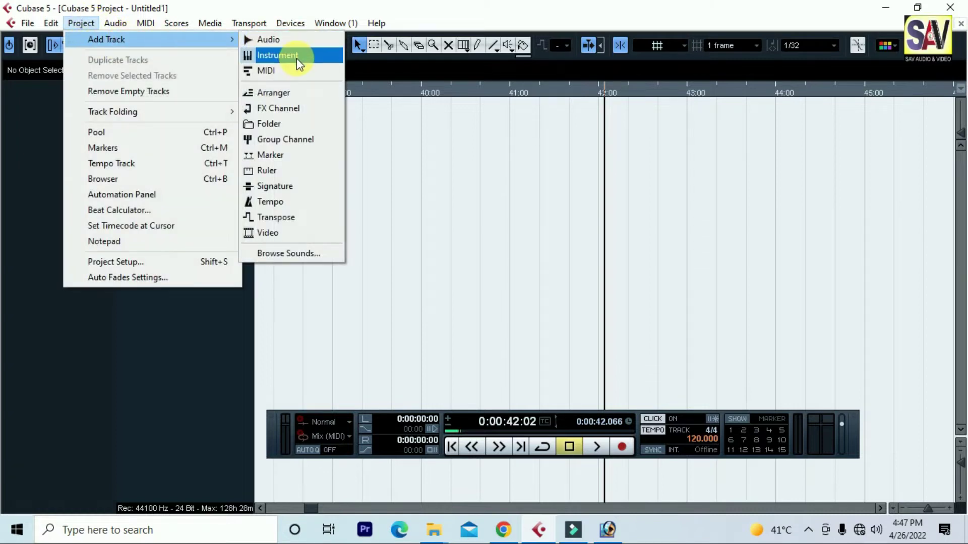
{"action": "left_click", "coordinate": [296, 58]}
{"action": "left_click_drag", "start_coordinate": [470, 308], "coordinate": [453, 197]}
{"action": "left_click", "coordinate": [469, 240]}
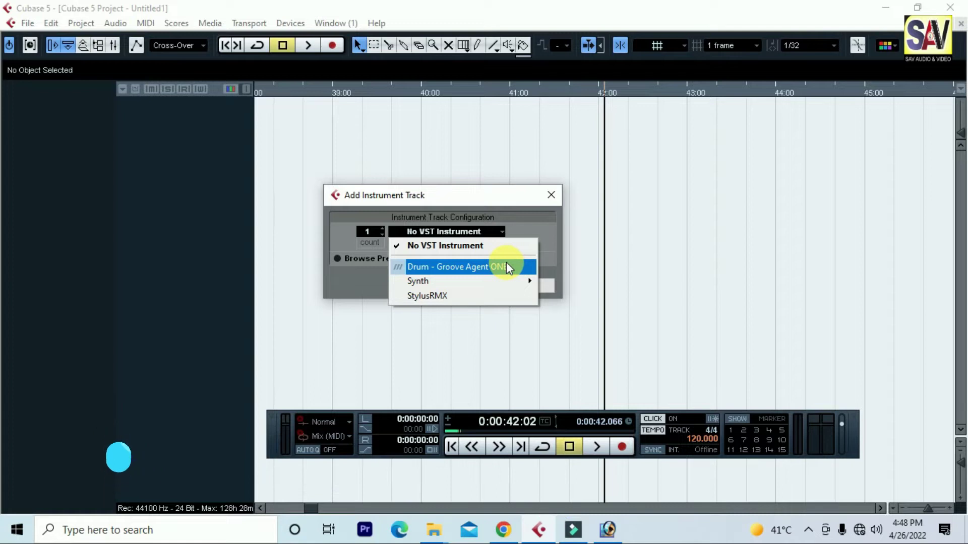
{"action": "mouse_move", "coordinate": [529, 280]}
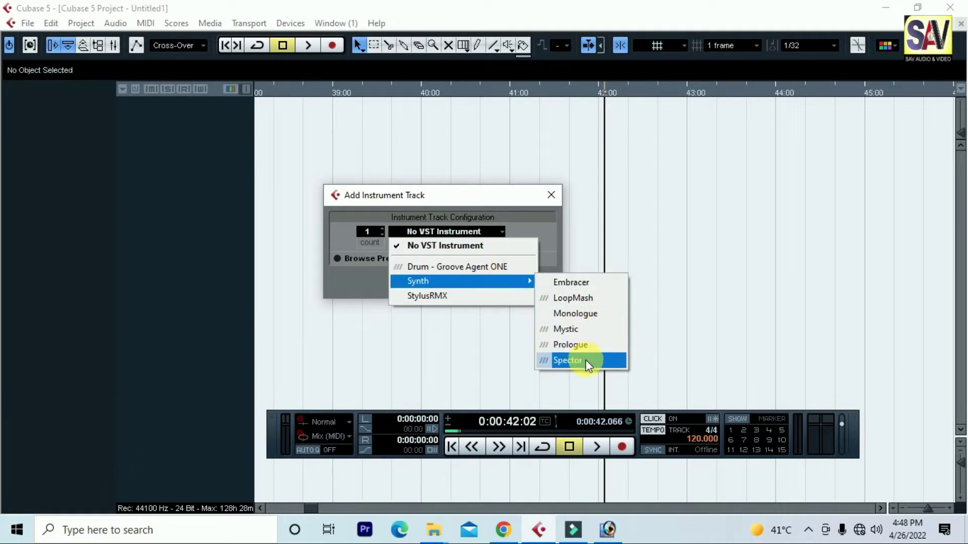
{"action": "left_click", "coordinate": [580, 313]}
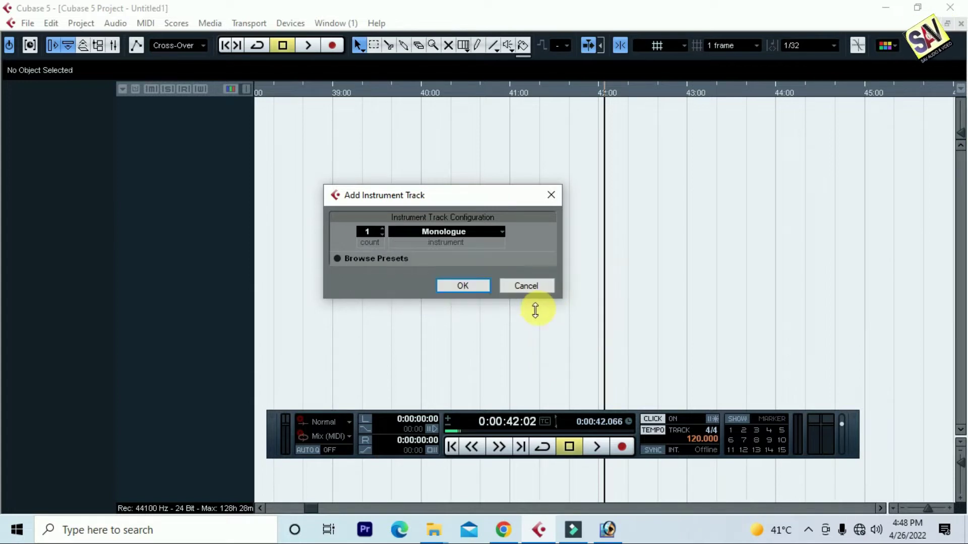
{"action": "left_click", "coordinate": [481, 286]}
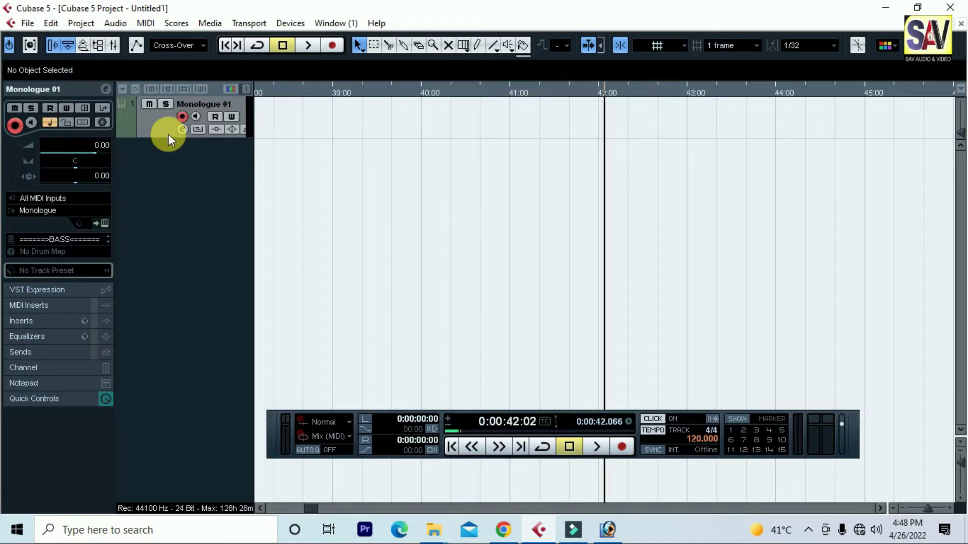
{"action": "left_click_drag", "start_coordinate": [171, 142], "coordinate": [172, 192]}
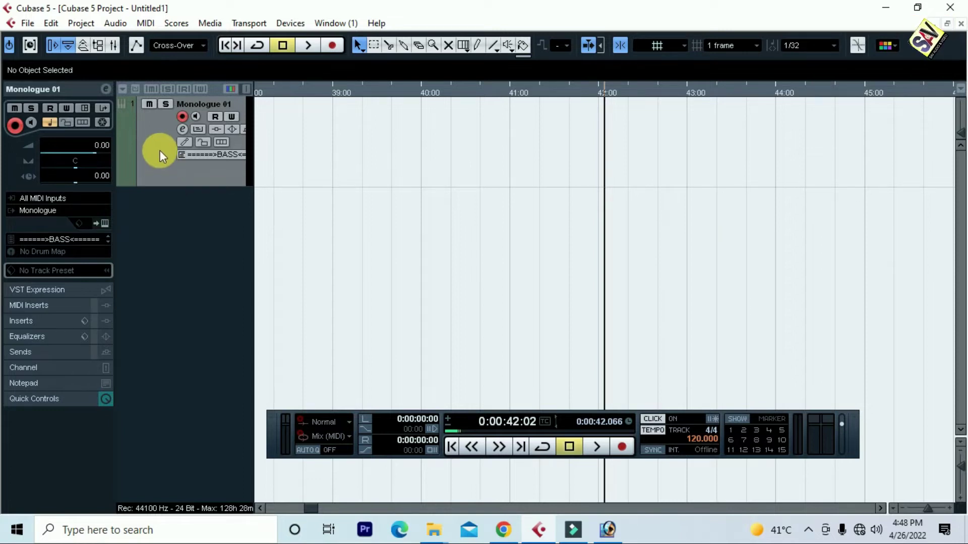
{"action": "left_click", "coordinate": [80, 23]}
{"action": "mouse_move", "coordinate": [129, 36]}
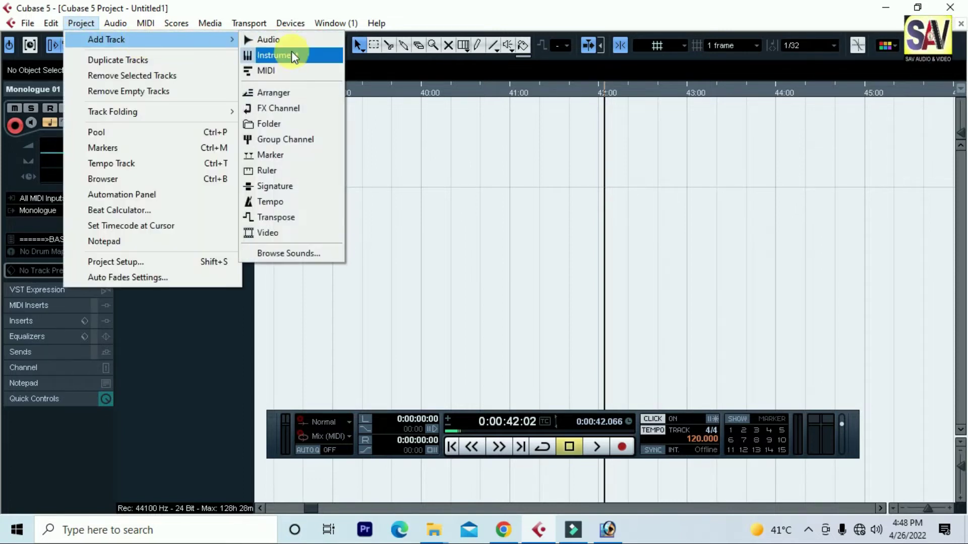
{"action": "left_click", "coordinate": [291, 56]}
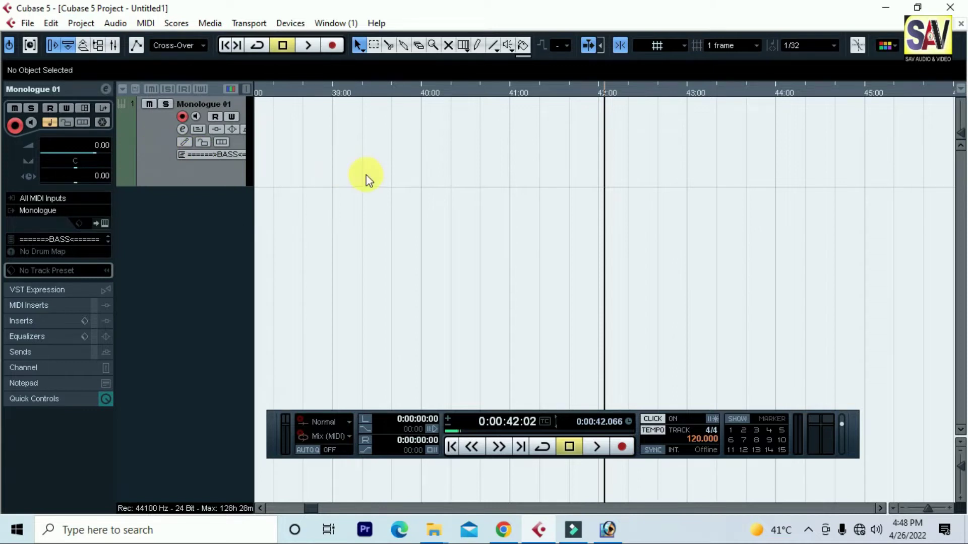
Draw an empty part about 5 seconds long on the Monologue 01 track, starting just before 33 seconds
{"action": "left_click_drag", "start_coordinate": [341, 96], "coordinate": [392, 83]}
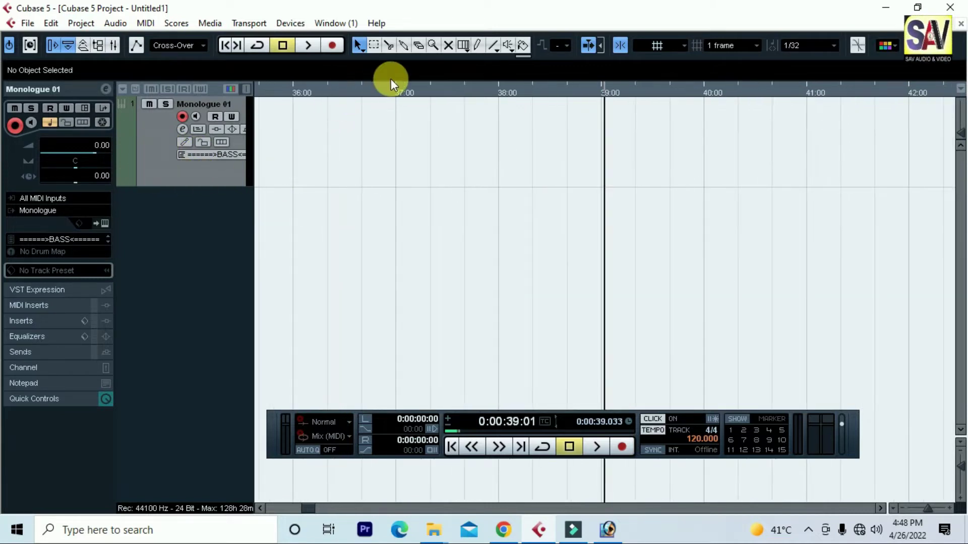
{"action": "key", "text": "space"}
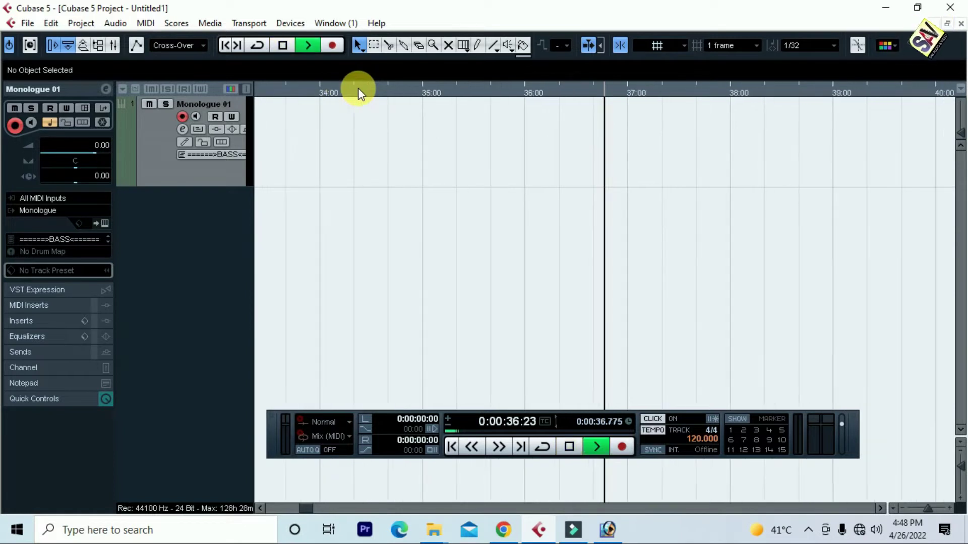
{"action": "key", "text": "space"}
{"action": "key", "text": "g"}
{"action": "key", "text": "g"}
{"action": "key", "text": "g"}
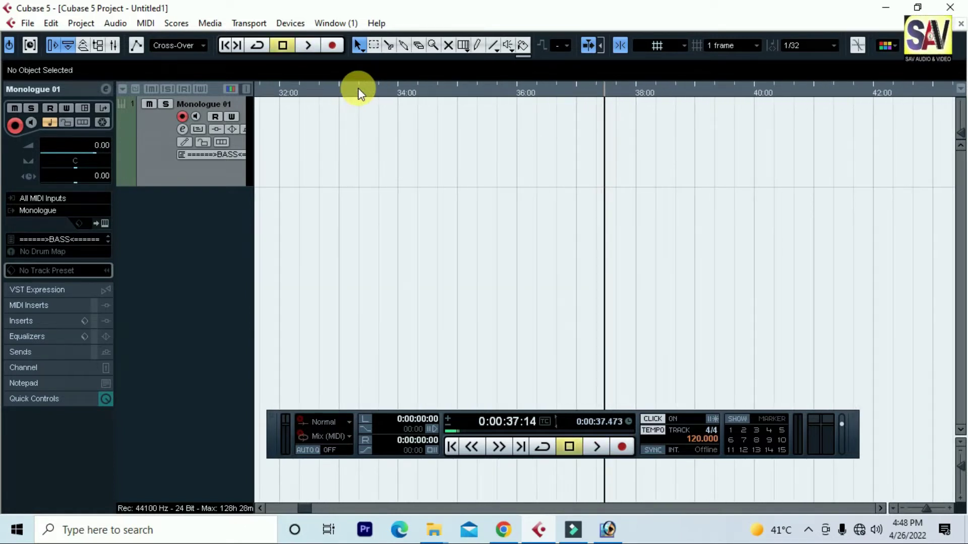
{"action": "left_click", "coordinate": [477, 44]}
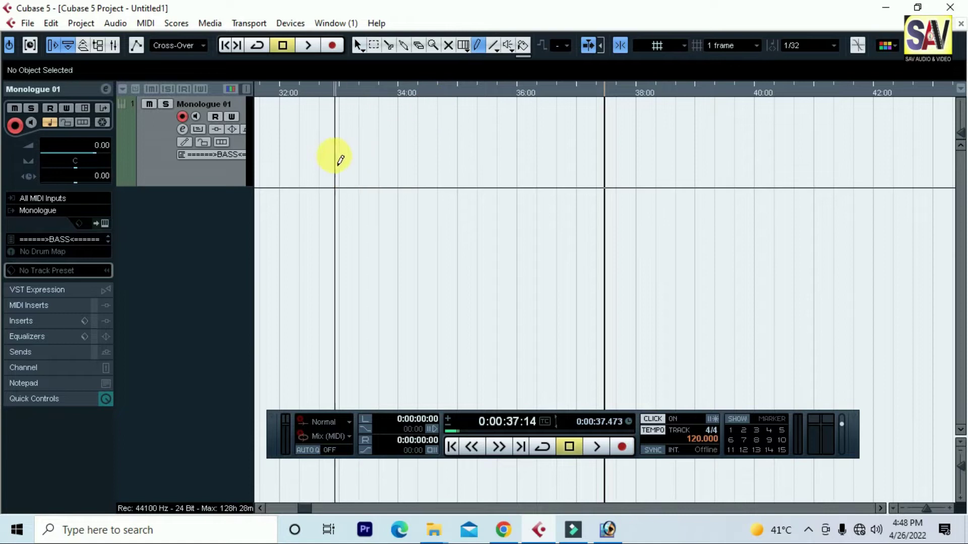
{"action": "left_click", "coordinate": [339, 163]}
{"action": "left_click_drag", "start_coordinate": [341, 160], "coordinate": [624, 165]}
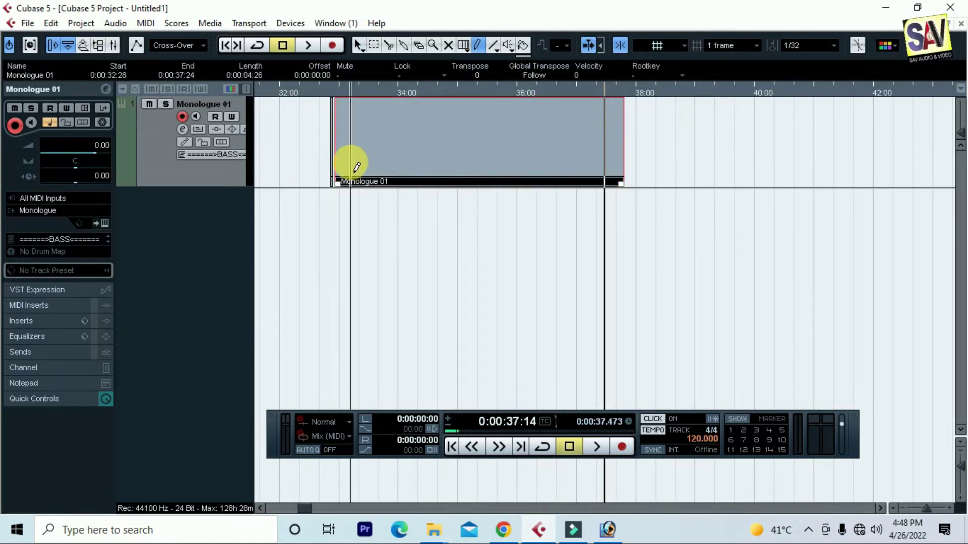
Open the Monologue 01 part in the Key Editor, paint a freehand run of notes around C5, and close the editor
{"action": "left_click", "coordinate": [332, 120]}
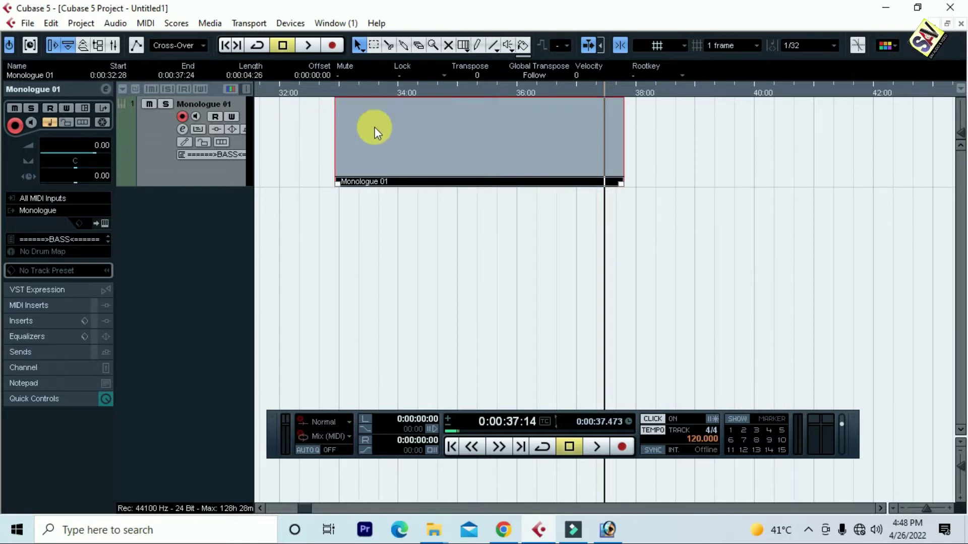
{"action": "double_click", "coordinate": [400, 125]}
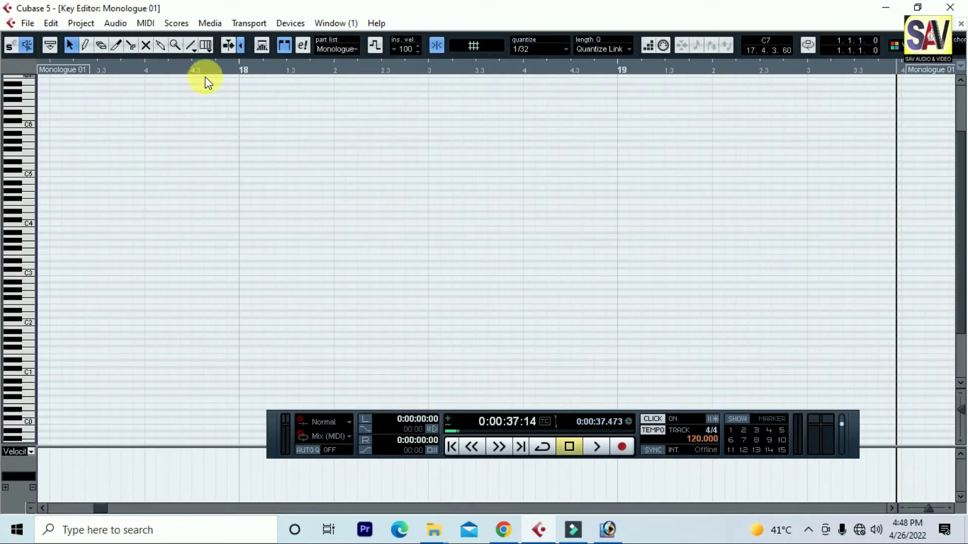
{"action": "left_click", "coordinate": [191, 45]}
{"action": "mouse_move", "coordinate": [44, 182]}
{"action": "left_mouse_down"}
{"action": "mouse_move", "coordinate": [180, 153]}
{"action": "mouse_move", "coordinate": [300, 197]}
{"action": "mouse_move", "coordinate": [484, 160]}
{"action": "mouse_move", "coordinate": [650, 164]}
{"action": "mouse_move", "coordinate": [857, 191]}
{"action": "left_mouse_up"}
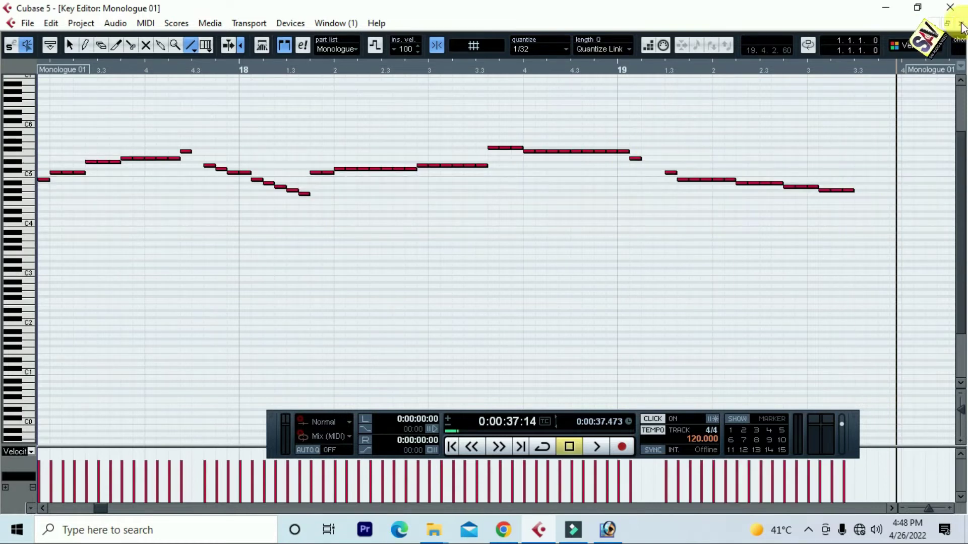
{"action": "left_click", "coordinate": [961, 24]}
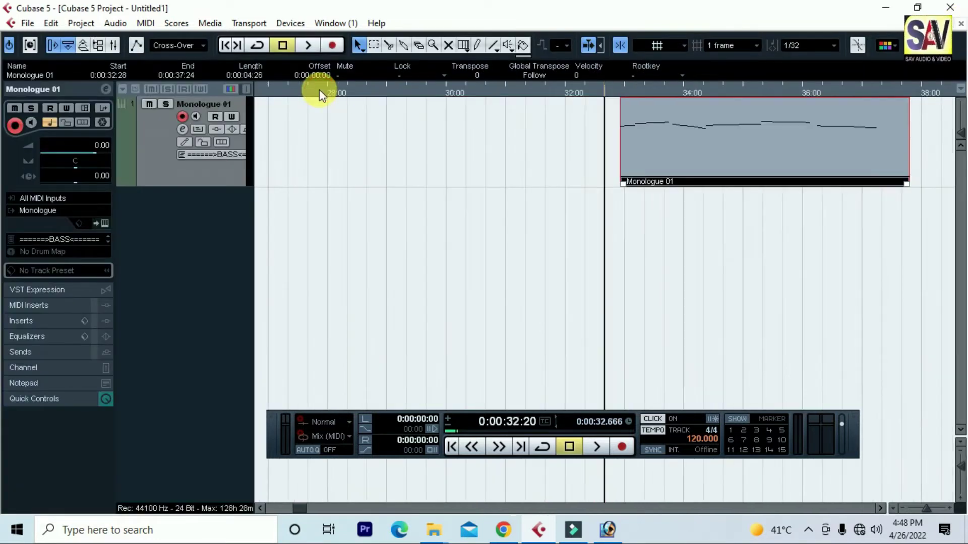
Play back the Monologue 01 part, turn the metronome click off, and replay the part from before its start
{"action": "key", "text": "space"}
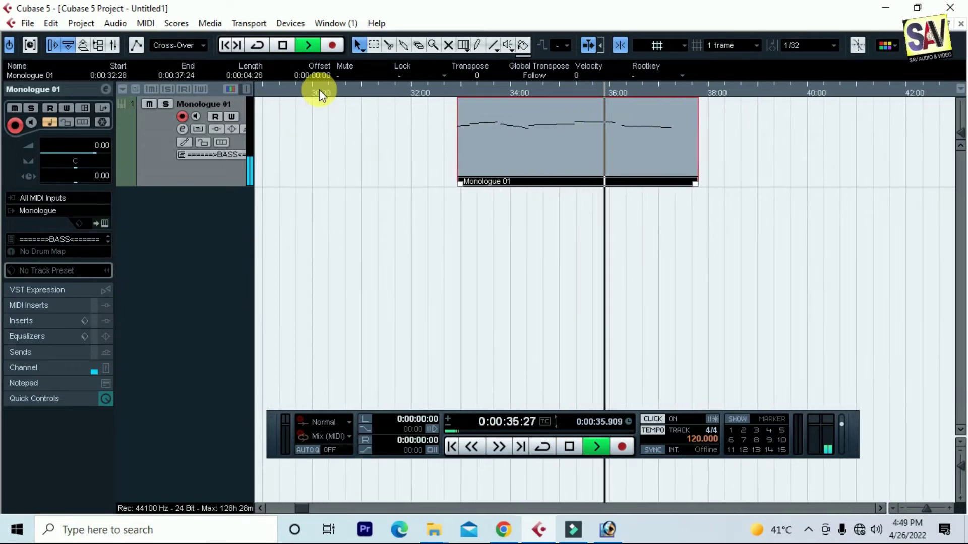
{"action": "left_click", "coordinate": [653, 419]}
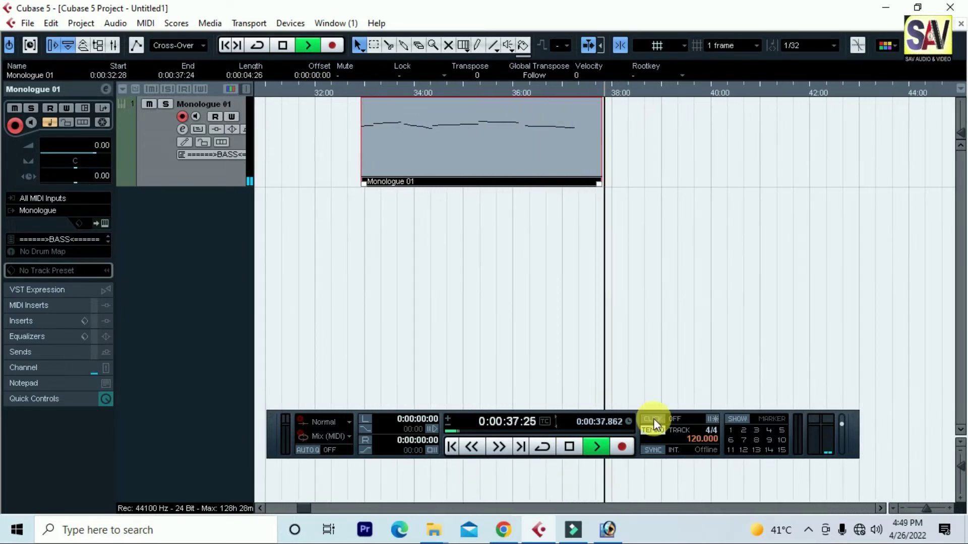
{"action": "key", "text": "space"}
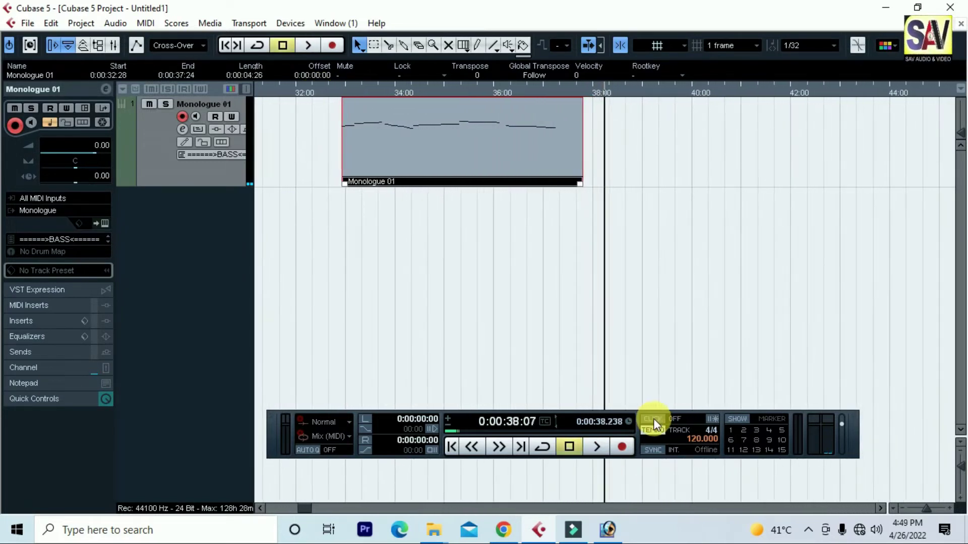
{"action": "double_click", "coordinate": [326, 88]}
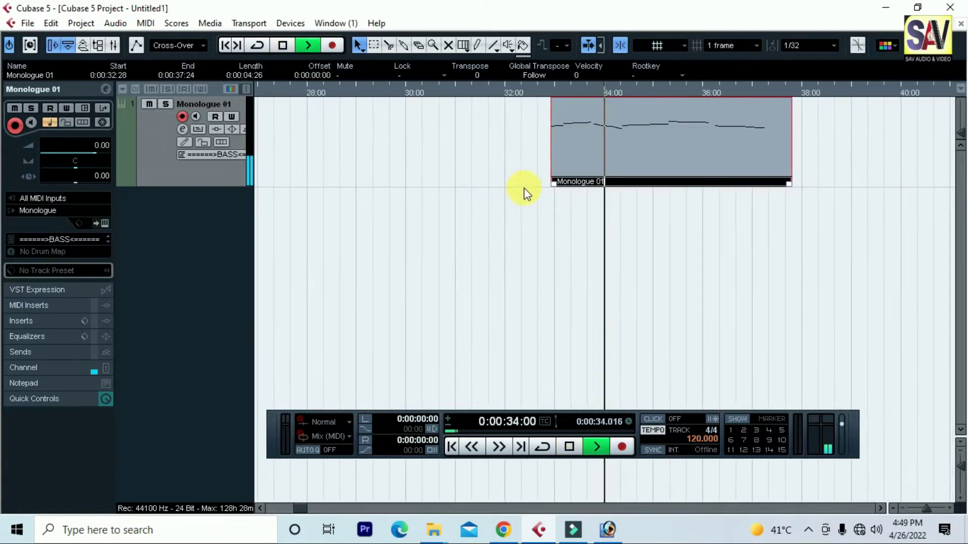
{"action": "key", "text": "space"}
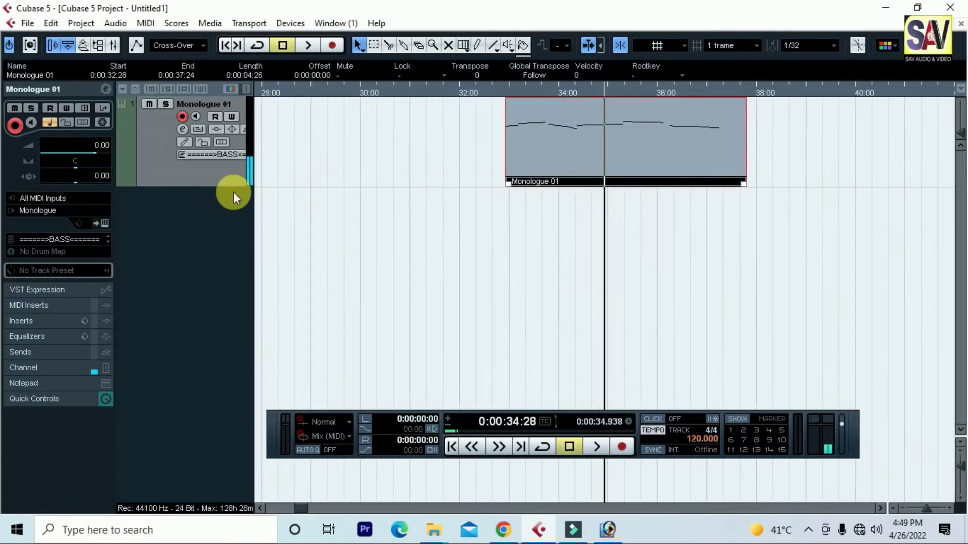
Change the Monologue 01 track's program to ======>LEAD<======
{"action": "left_click", "coordinate": [86, 240]}
{"action": "scroll", "coordinate": [123, 415], "scroll_direction": "down", "scroll_amount": 7}
{"action": "scroll", "coordinate": [120, 396], "scroll_direction": "up", "scroll_amount": 5}
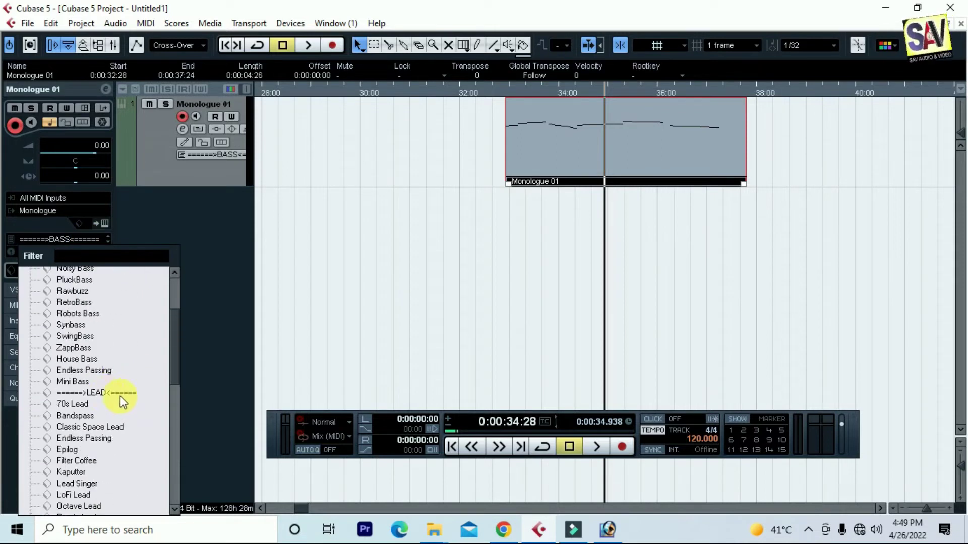
{"action": "left_click", "coordinate": [120, 396]}
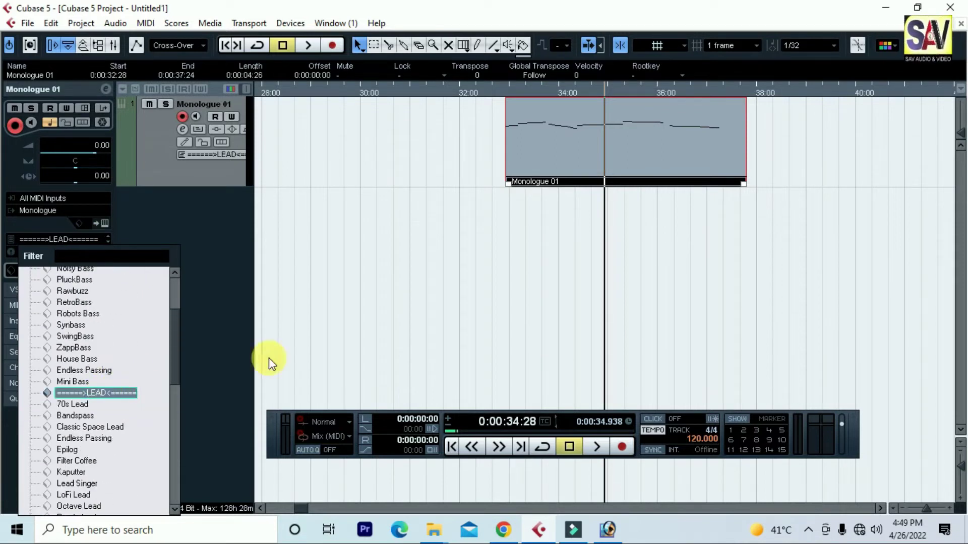
Play back the Monologue 01 part briefly to hear it with the selected lead program
{"action": "left_click", "coordinate": [494, 89]}
{"action": "left_click", "coordinate": [492, 90]}
{"action": "key", "text": "space"}
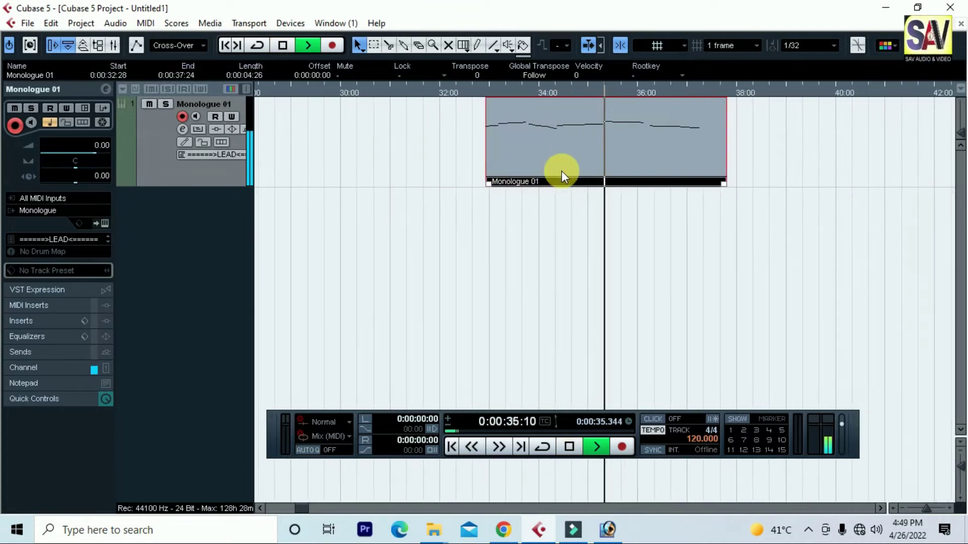
{"action": "key", "text": "space"}
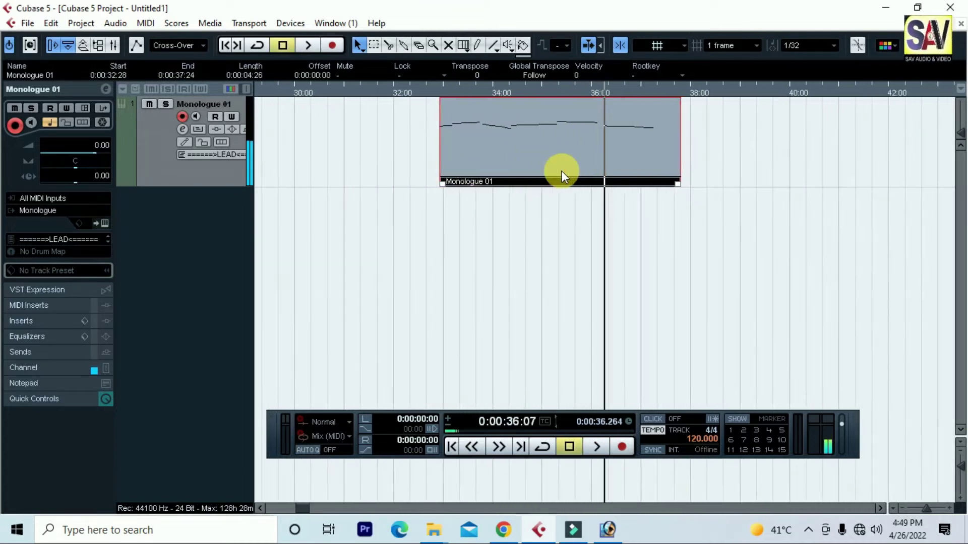
Add a second instrument track below Monologue 01 with No VST Instrument assigned
{"action": "right_click", "coordinate": [160, 142]}
{"action": "mouse_move", "coordinate": [260, 153]}
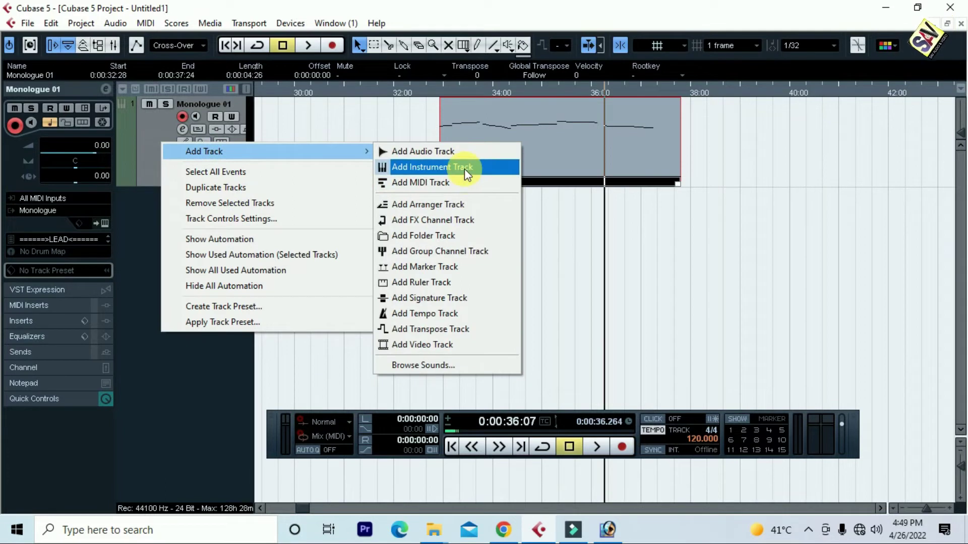
{"action": "left_click", "coordinate": [460, 169]}
{"action": "left_click", "coordinate": [444, 233]}
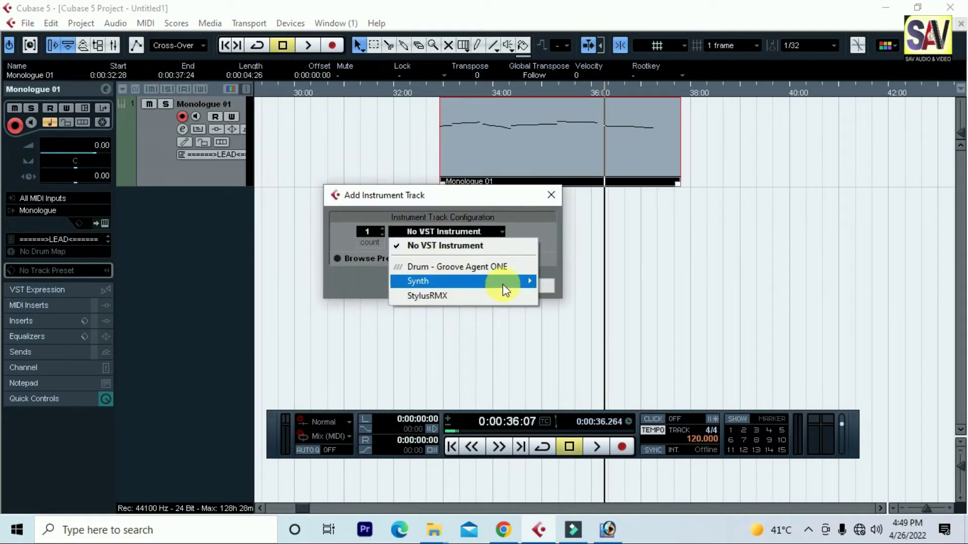
{"action": "left_click", "coordinate": [510, 198]}
{"action": "left_click", "coordinate": [476, 289]}
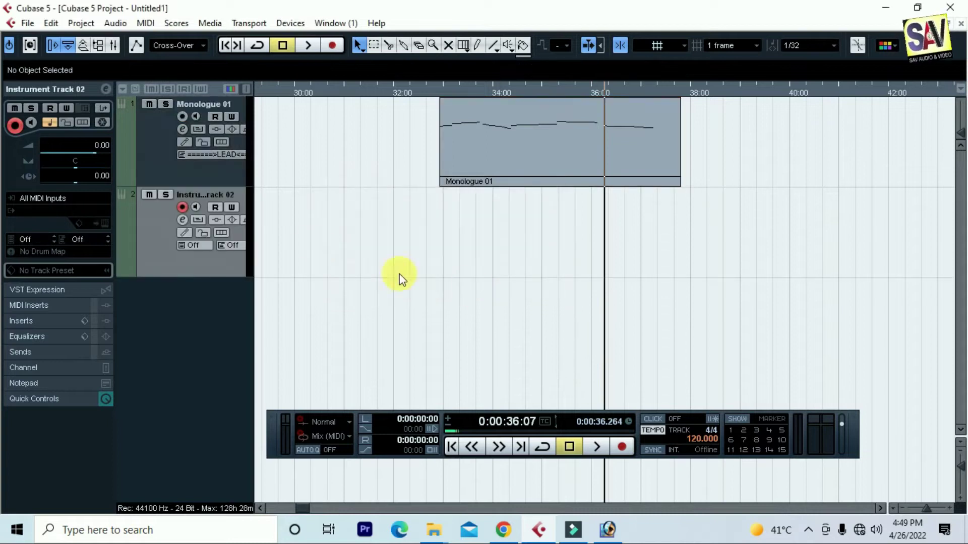
Set the timeline ruler to Bars+Beats and place the Monologue 01 part and the project cursor at bar 17
{"action": "left_click", "coordinate": [527, 153]}
{"action": "mouse_move", "coordinate": [470, 168]}
{"action": "left_mouse_down"}
{"action": "mouse_move", "coordinate": [511, 152]}
{"action": "mouse_move", "coordinate": [471, 156]}
{"action": "left_mouse_up"}
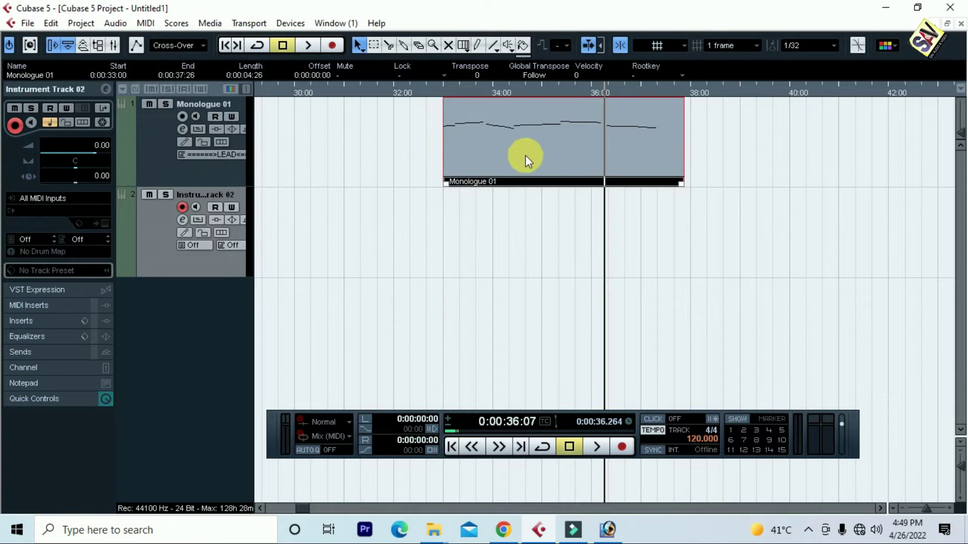
{"action": "right_click", "coordinate": [703, 90]}
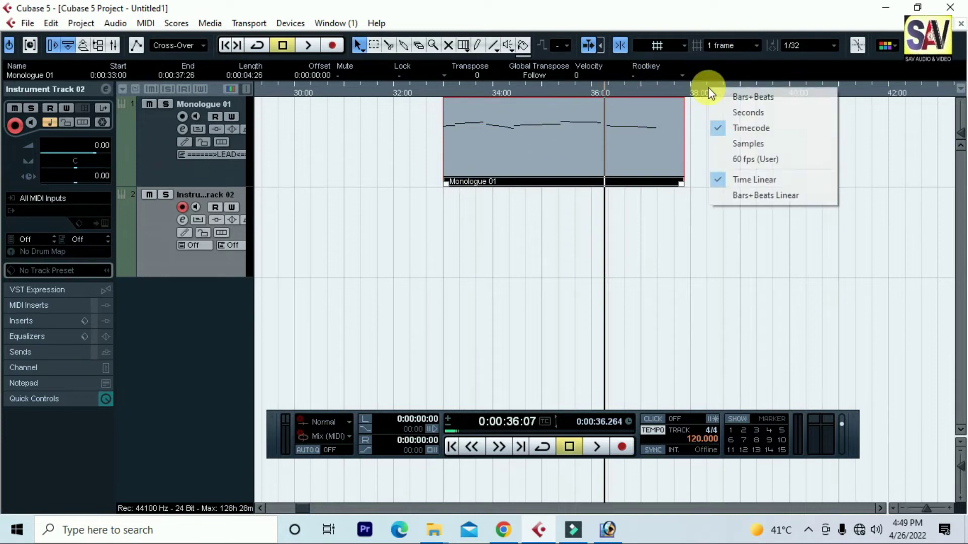
{"action": "left_click", "coordinate": [748, 95]}
{"action": "left_click_drag", "start_coordinate": [503, 124], "coordinate": [443, 141]}
{"action": "left_click", "coordinate": [392, 92]}
{"action": "key", "text": "h"}
{"action": "left_click", "coordinate": [429, 141]}
Add one MIDI track below the two instrument tracks
{"action": "left_click", "coordinate": [80, 23]}
{"action": "mouse_move", "coordinate": [132, 46]}
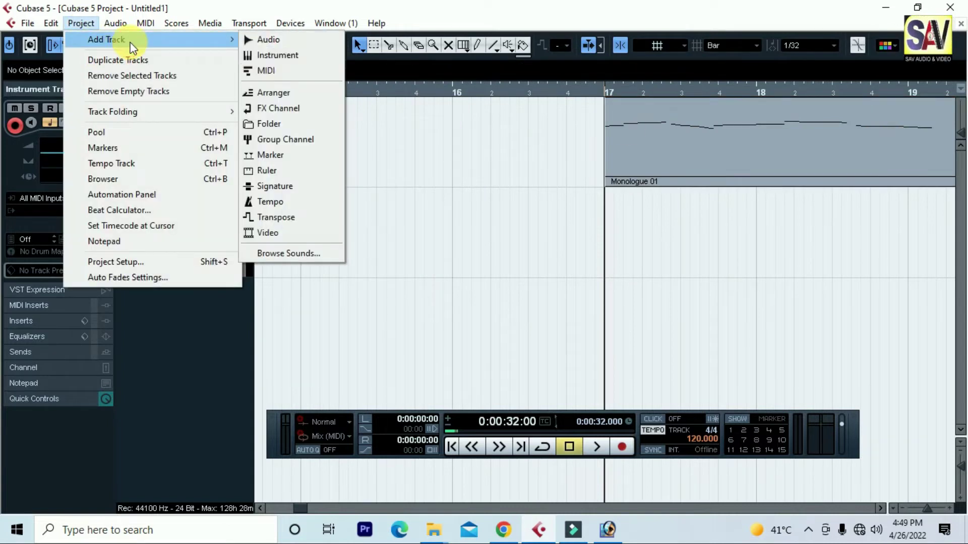
{"action": "left_click", "coordinate": [282, 72]}
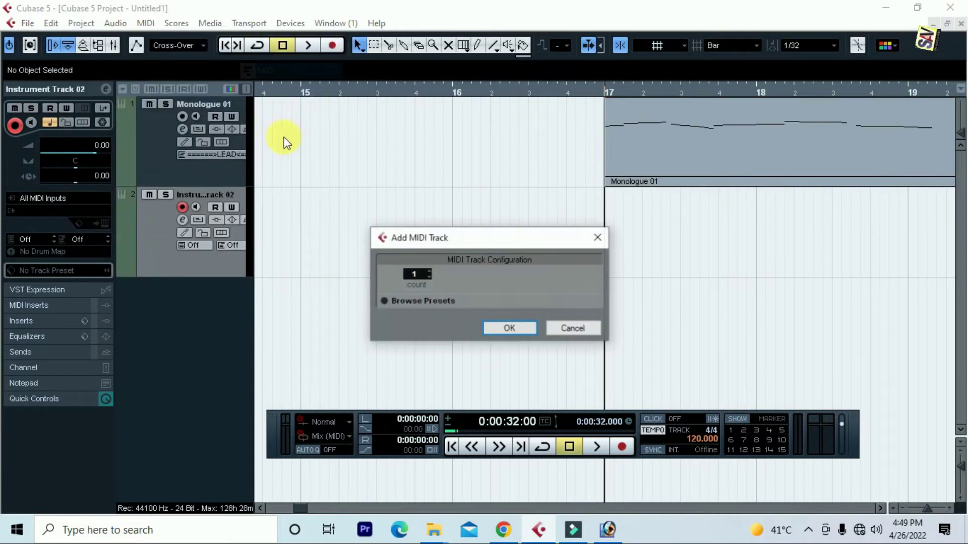
{"action": "left_click", "coordinate": [503, 328]}
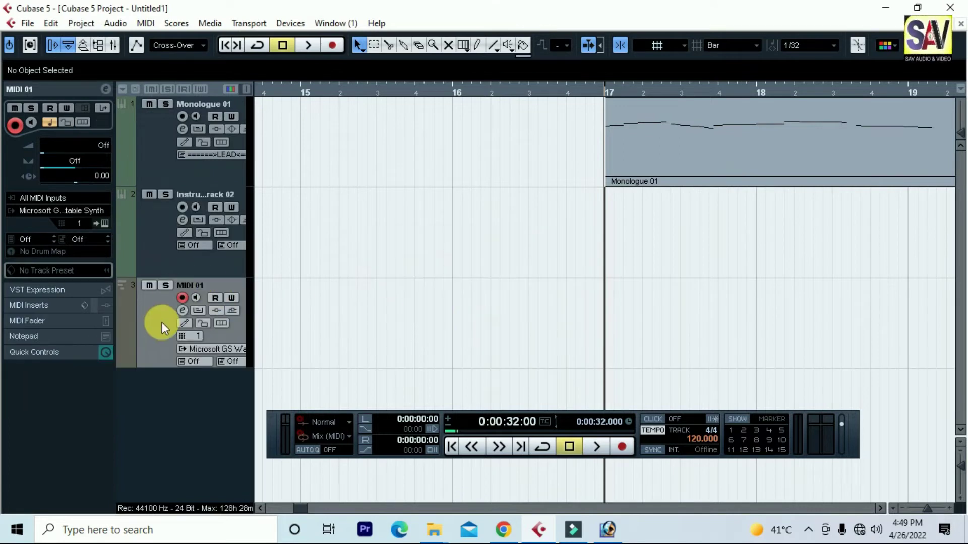
Record briefly on the MIDI 01 track starting near bar 15, and stop the transport
{"action": "left_click", "coordinate": [102, 213]}
{"action": "left_click", "coordinate": [248, 317]}
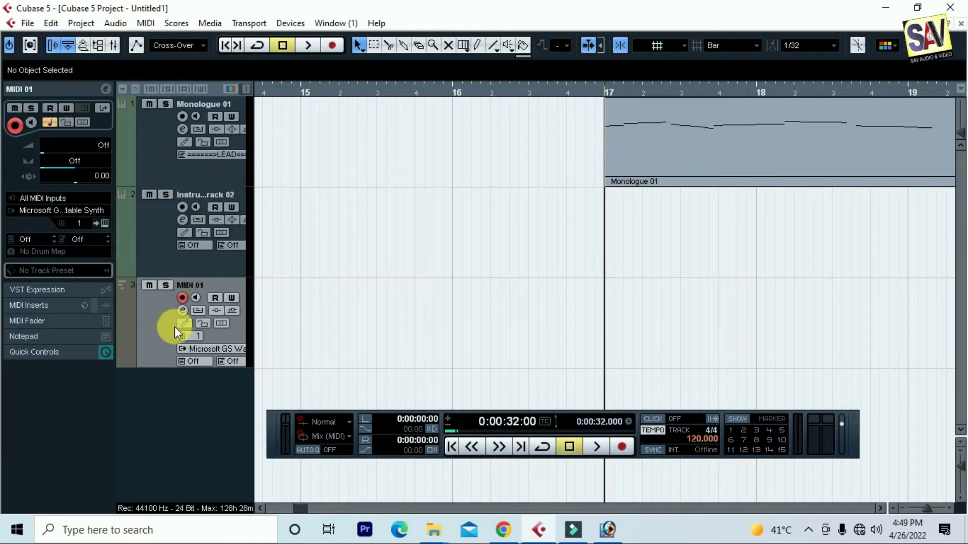
{"action": "left_click", "coordinate": [308, 89]}
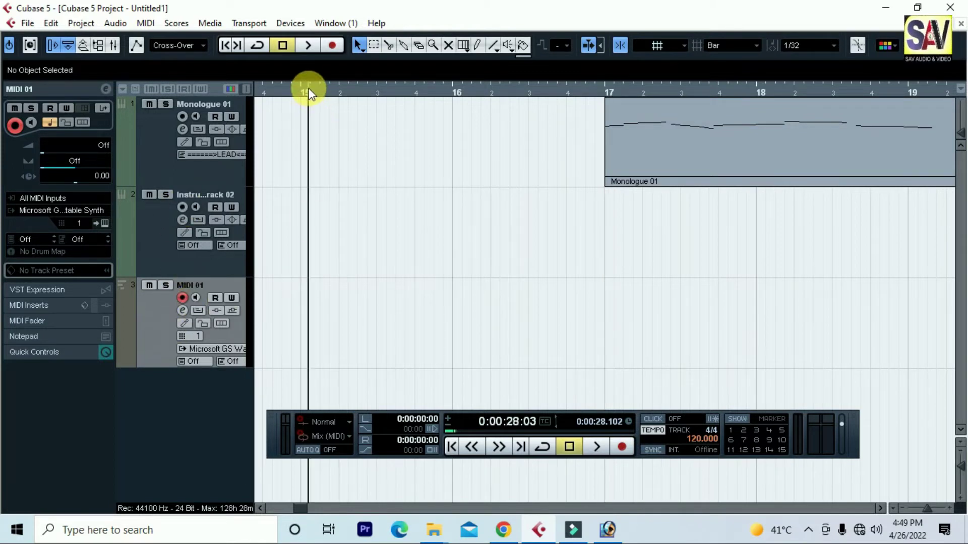
{"action": "left_click", "coordinate": [332, 45]}
{"action": "key", "text": "space"}
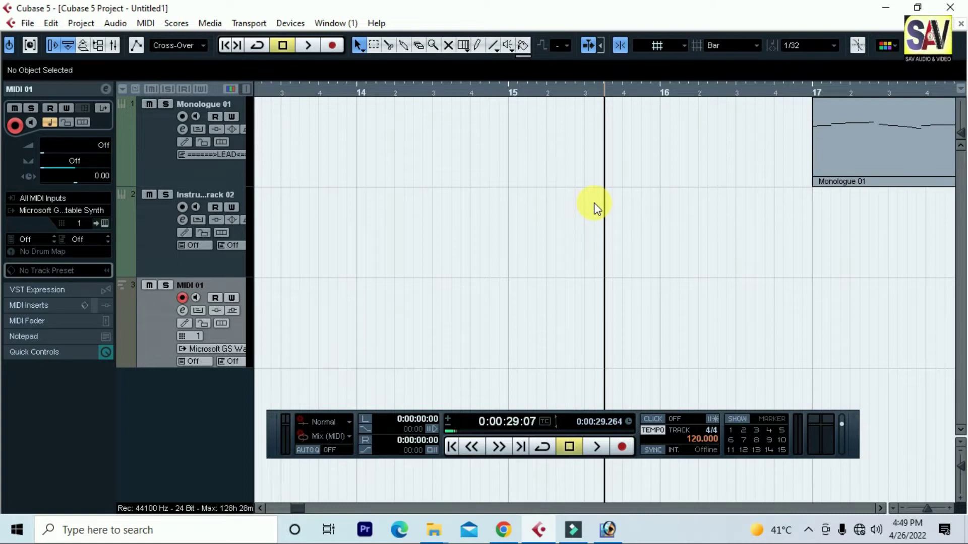
{"action": "left_click", "coordinate": [82, 22]}
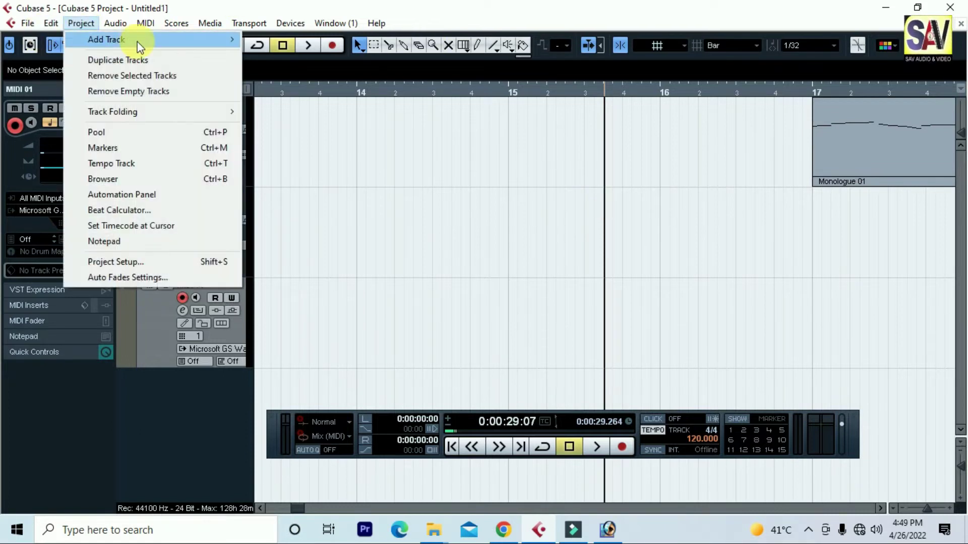
{"action": "mouse_move", "coordinate": [135, 40]}
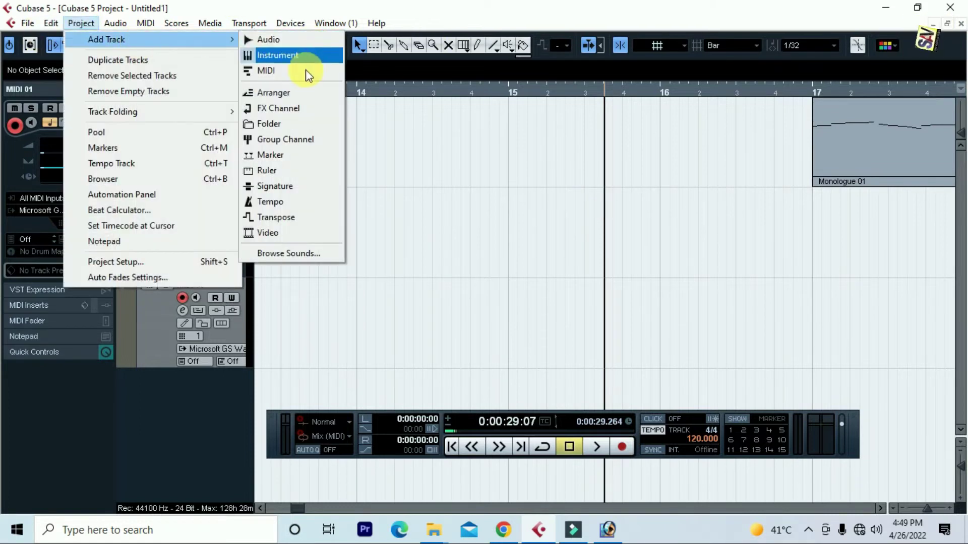
{"action": "left_click", "coordinate": [290, 111]}
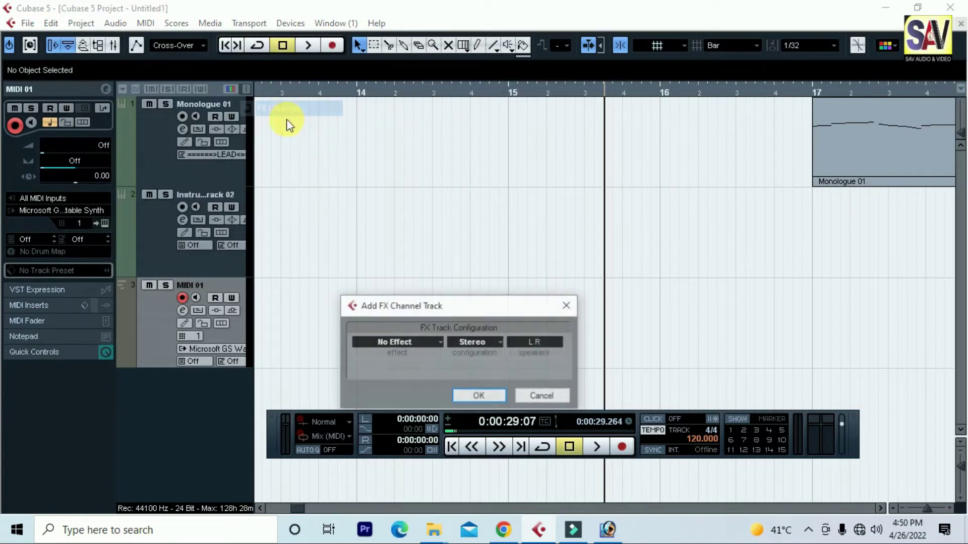
{"action": "left_click_drag", "start_coordinate": [464, 309], "coordinate": [433, 173]}
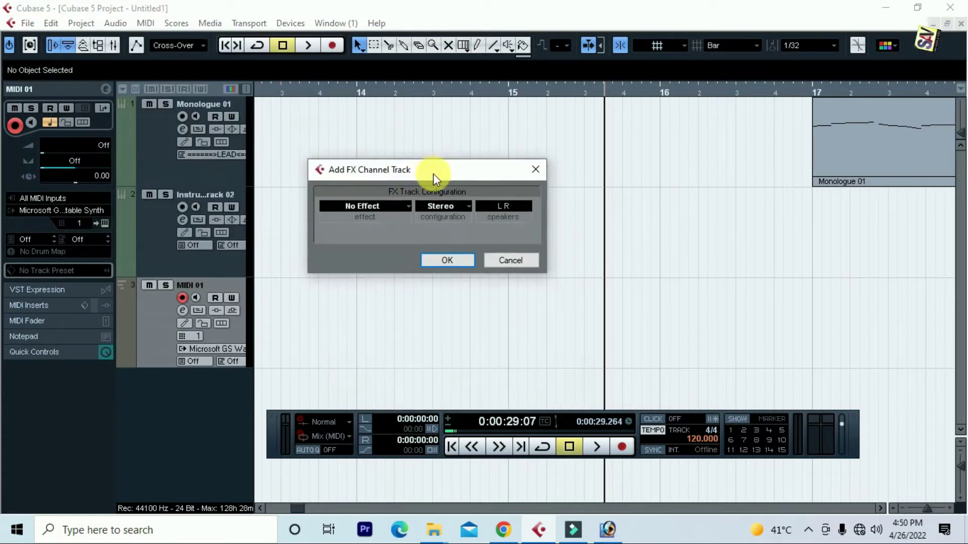
{"action": "left_click", "coordinate": [510, 258]}
Remove the MIDI 01, Instrument Track 02 and Monologue 01 tracks so the project has no tracks
{"action": "right_click", "coordinate": [168, 320]}
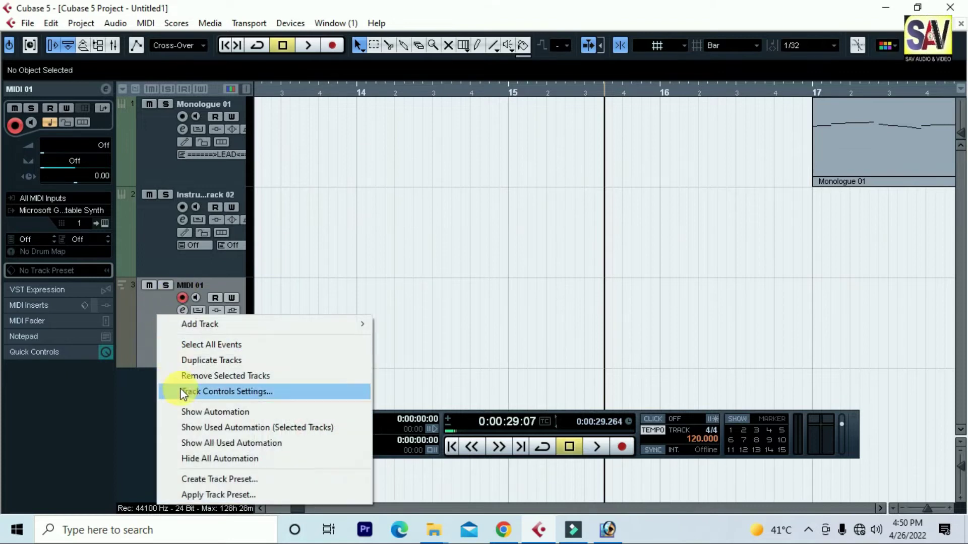
{"action": "left_click", "coordinate": [206, 375]}
{"action": "right_click", "coordinate": [156, 230]}
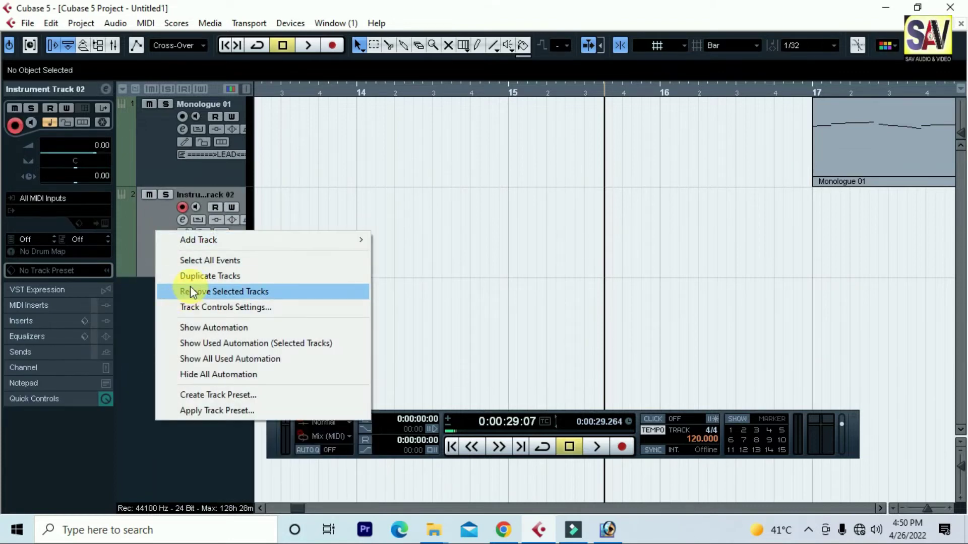
{"action": "left_click", "coordinate": [194, 292]}
{"action": "right_click", "coordinate": [151, 145]}
{"action": "left_click", "coordinate": [197, 207]}
{"action": "right_click", "coordinate": [175, 190]}
{"action": "left_click", "coordinate": [234, 215]}
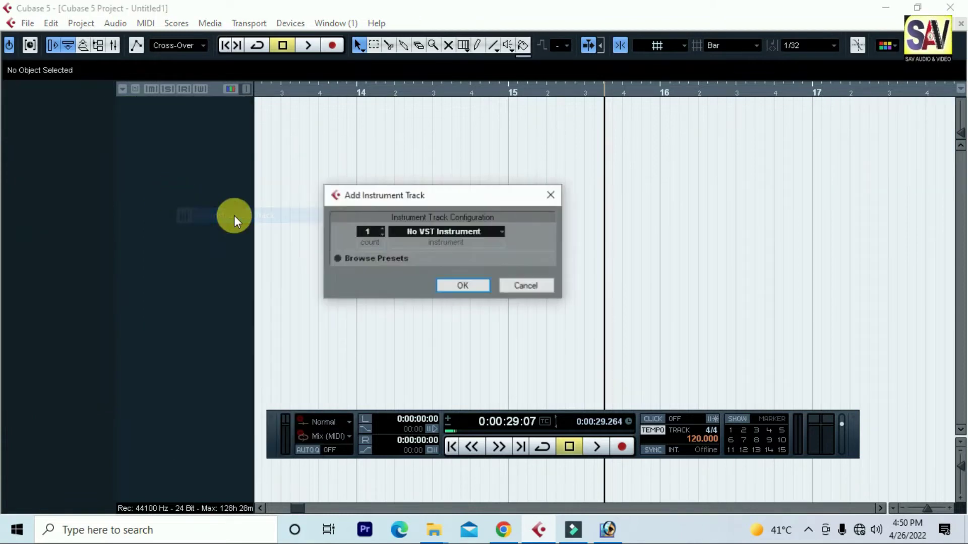
{"action": "left_click", "coordinate": [524, 286]}
{"action": "left_click", "coordinate": [80, 23]}
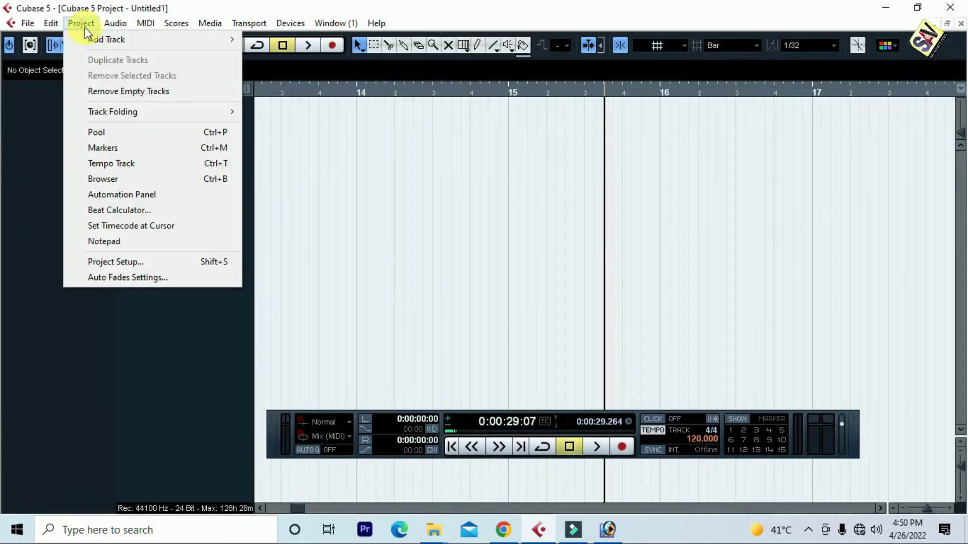
{"action": "mouse_move", "coordinate": [132, 39]}
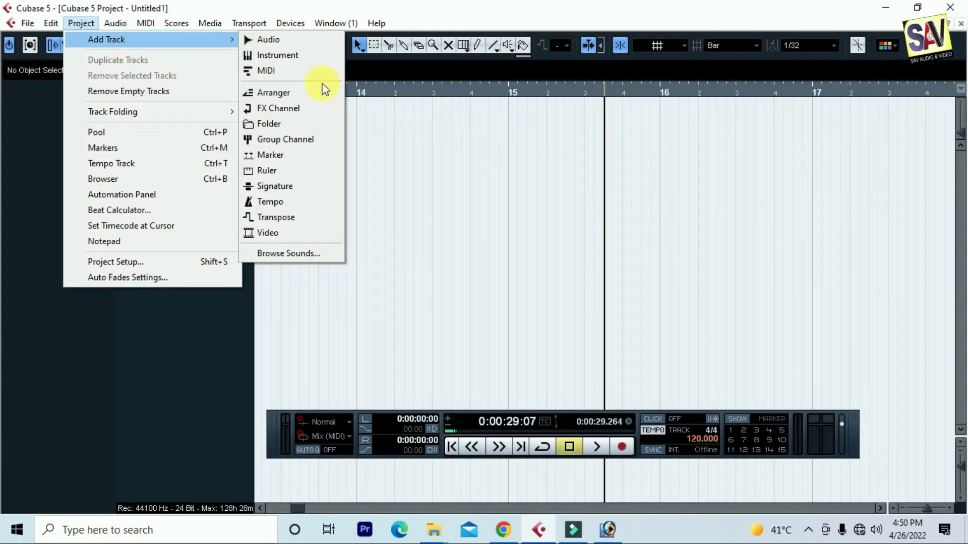
{"action": "left_click", "coordinate": [304, 117]}
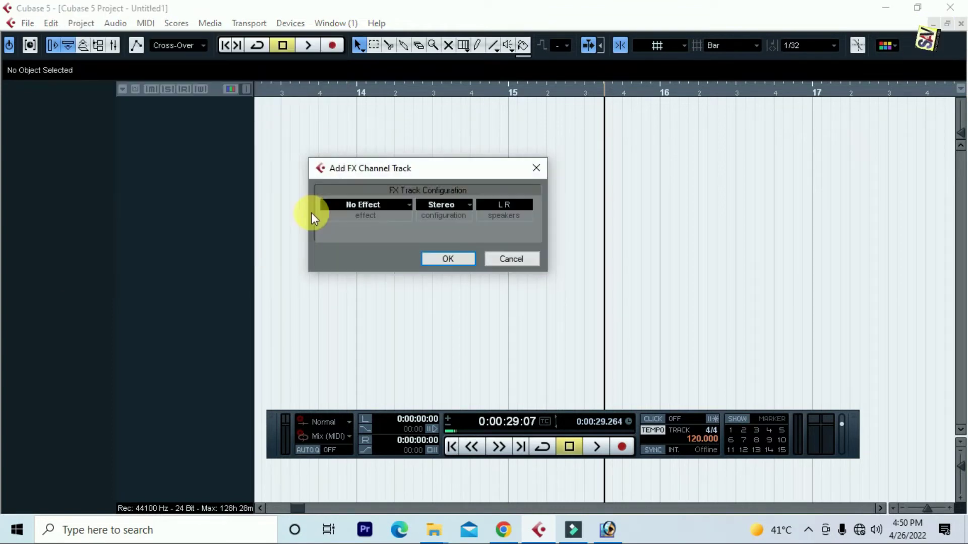
{"action": "left_click", "coordinate": [394, 203]}
{"action": "left_click", "coordinate": [425, 172]}
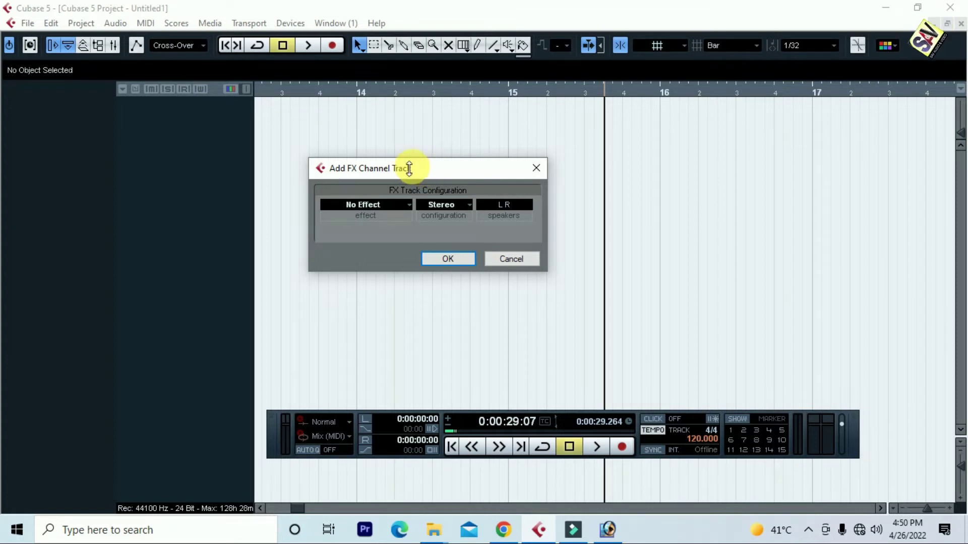
{"action": "left_click", "coordinate": [392, 205]}
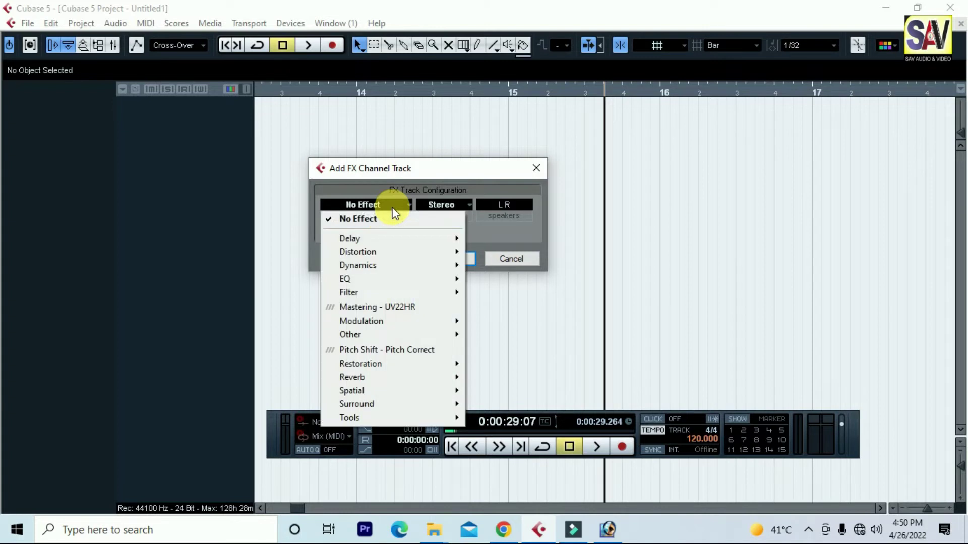
{"action": "mouse_move", "coordinate": [388, 239]}
{"action": "left_click", "coordinate": [407, 164]}
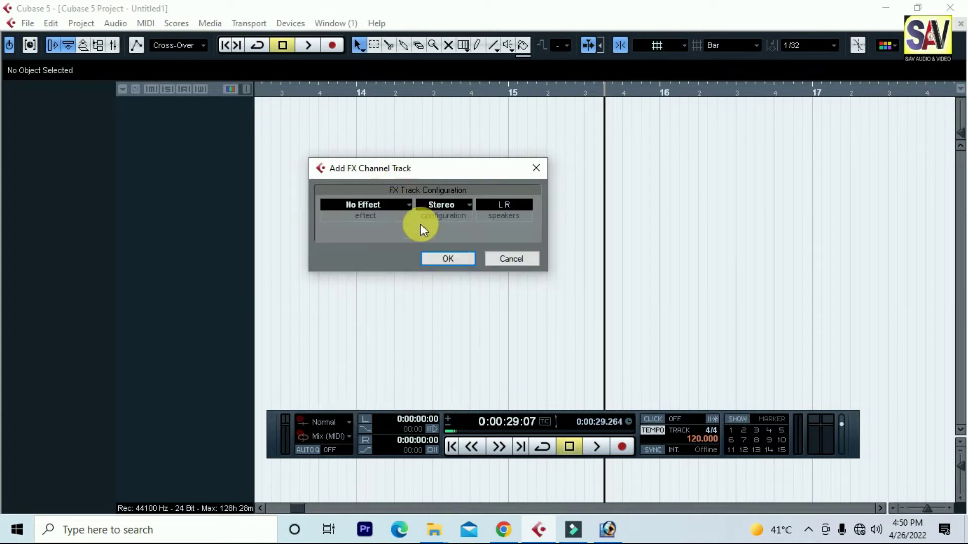
{"action": "left_click", "coordinate": [526, 262]}
Add a stereo FX channel track with the StereoDelay effect
{"action": "left_click", "coordinate": [80, 23]}
{"action": "mouse_move", "coordinate": [100, 39]}
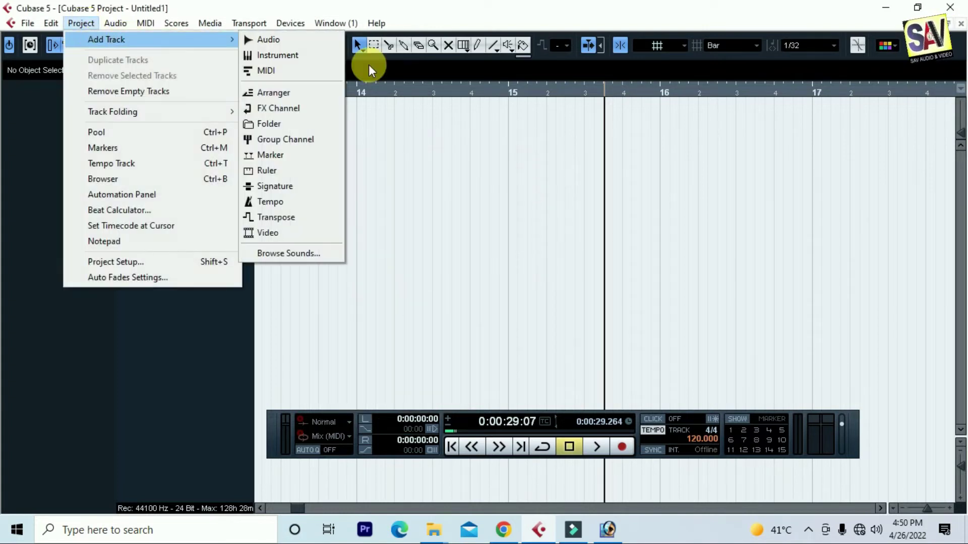
{"action": "left_click", "coordinate": [288, 109]}
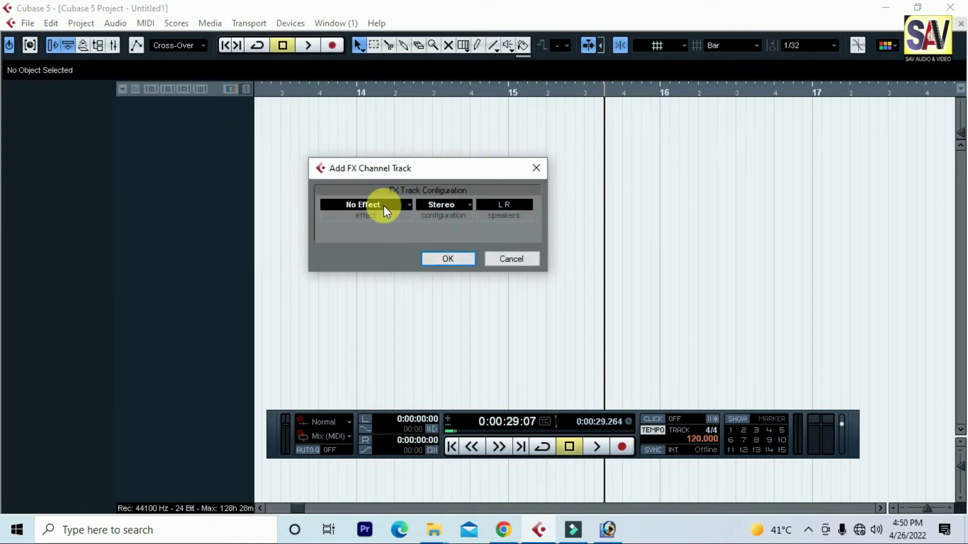
{"action": "left_click", "coordinate": [383, 205]}
{"action": "mouse_move", "coordinate": [383, 238]}
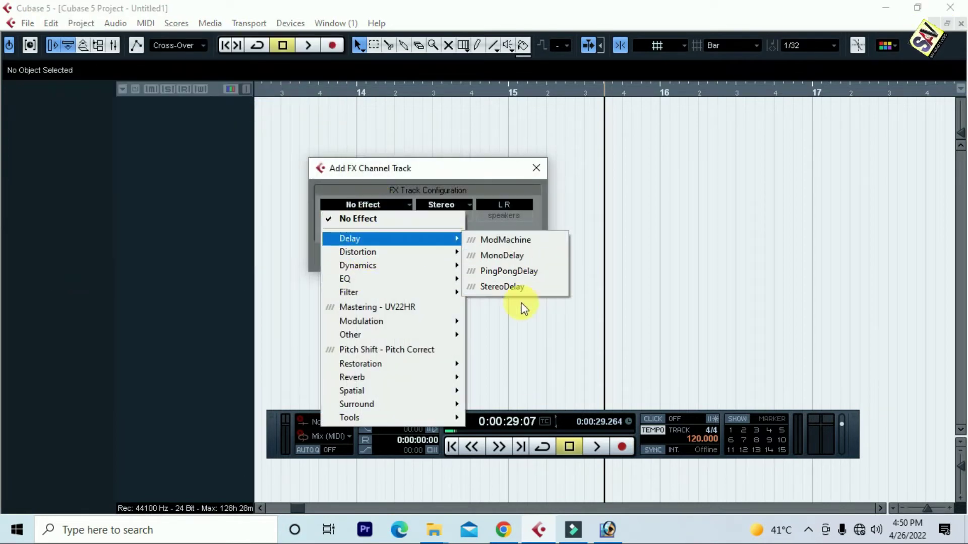
{"action": "left_click", "coordinate": [519, 286]}
{"action": "left_click", "coordinate": [444, 260]}
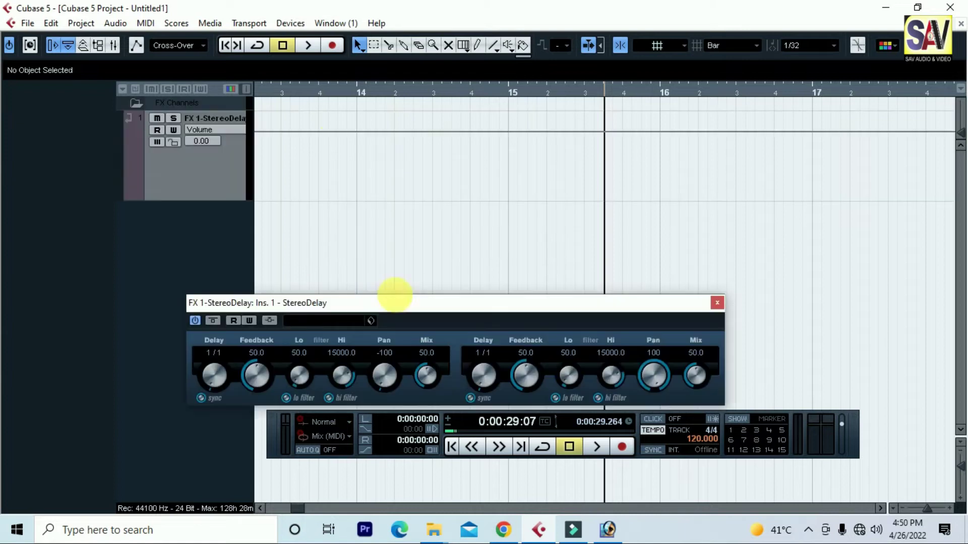
Load the Answer Delay preset in StereoDelay, set the second delay time to 219.1, and close the effect window
{"action": "left_click_drag", "start_coordinate": [409, 301], "coordinate": [456, 235]}
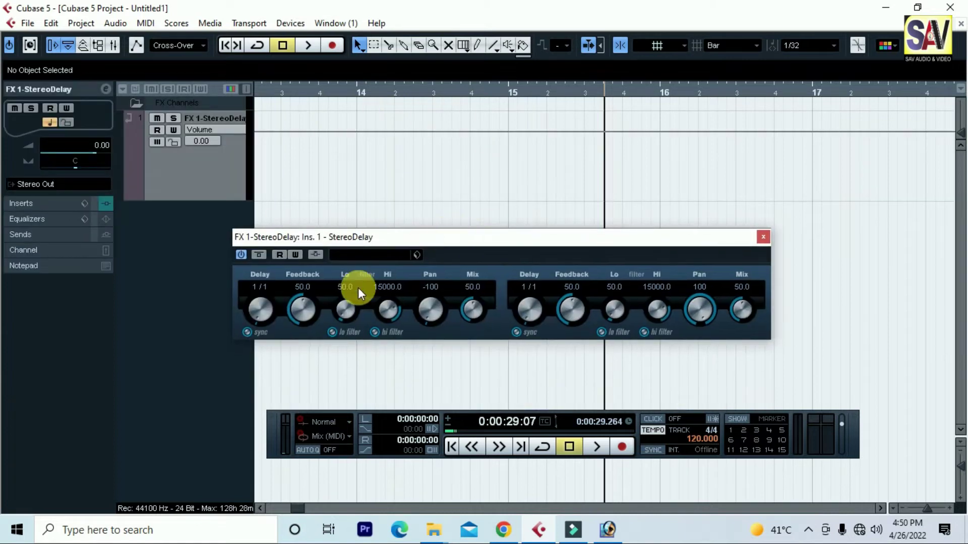
{"action": "left_click", "coordinate": [379, 256]}
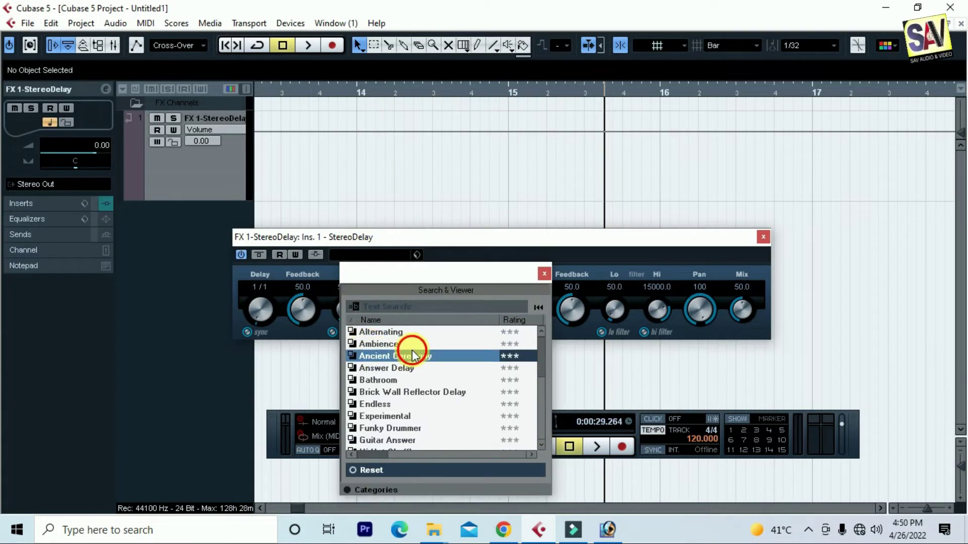
{"action": "double_click", "coordinate": [399, 367]}
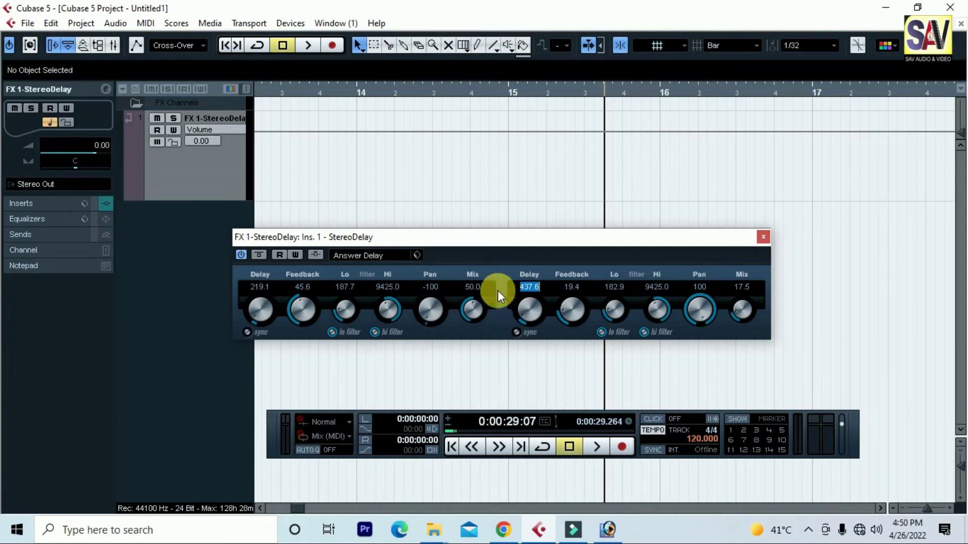
{"action": "type", "text": "219.1"}
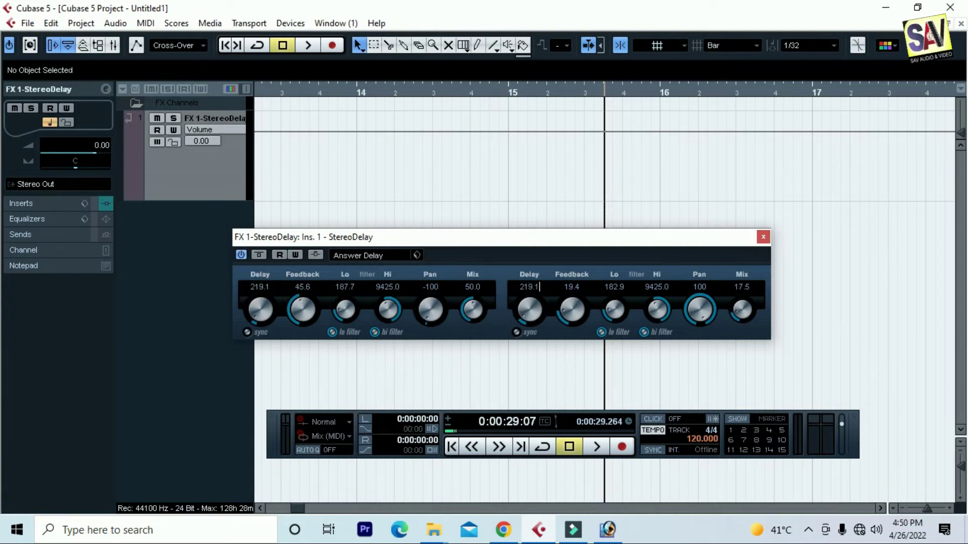
{"action": "left_click", "coordinate": [525, 299]}
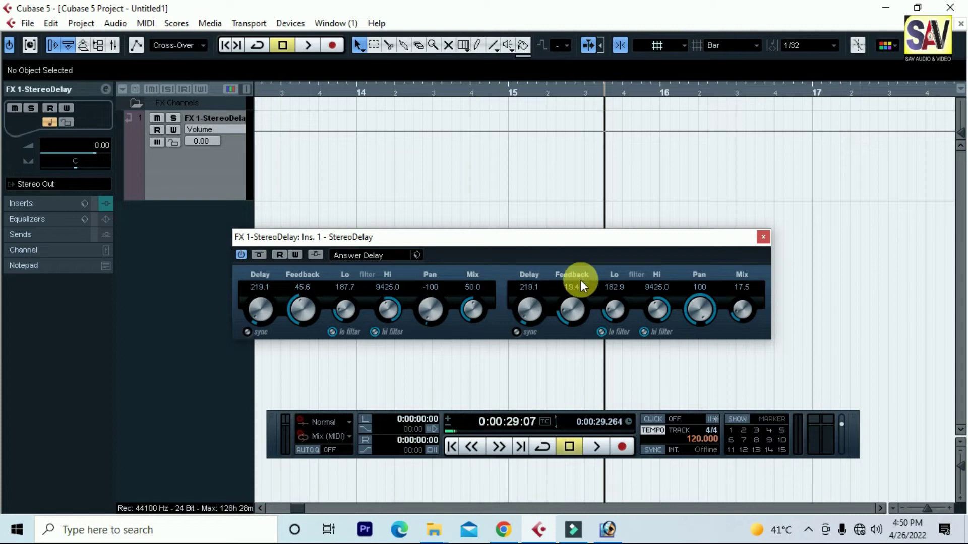
{"action": "left_click", "coordinate": [764, 238]}
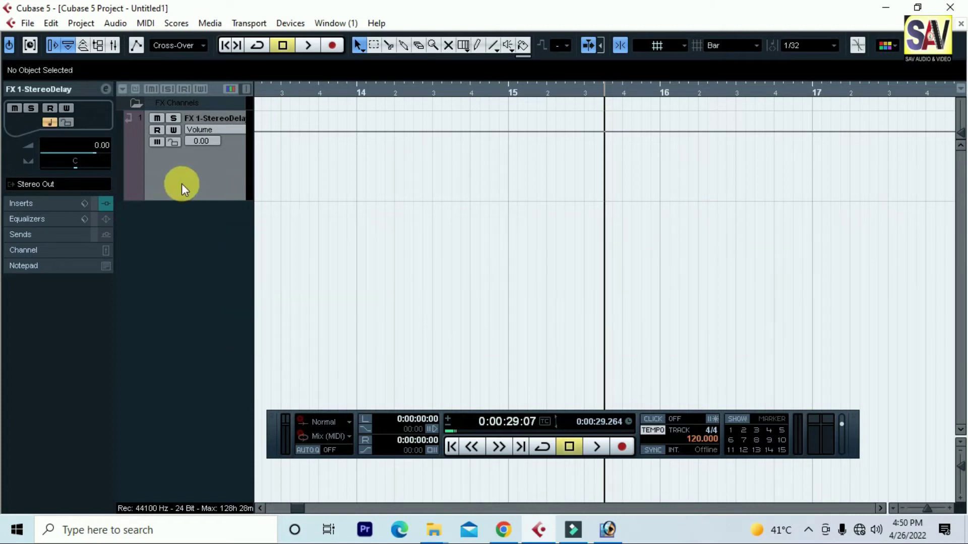
Add one mono audio track and move it above the FX Channels folder
{"action": "right_click", "coordinate": [219, 106]}
{"action": "left_click", "coordinate": [189, 243]}
{"action": "right_click", "coordinate": [199, 249]}
{"action": "left_click", "coordinate": [280, 258]}
{"action": "left_click", "coordinate": [441, 219]}
{"action": "left_click", "coordinate": [435, 235]}
{"action": "left_click", "coordinate": [460, 273]}
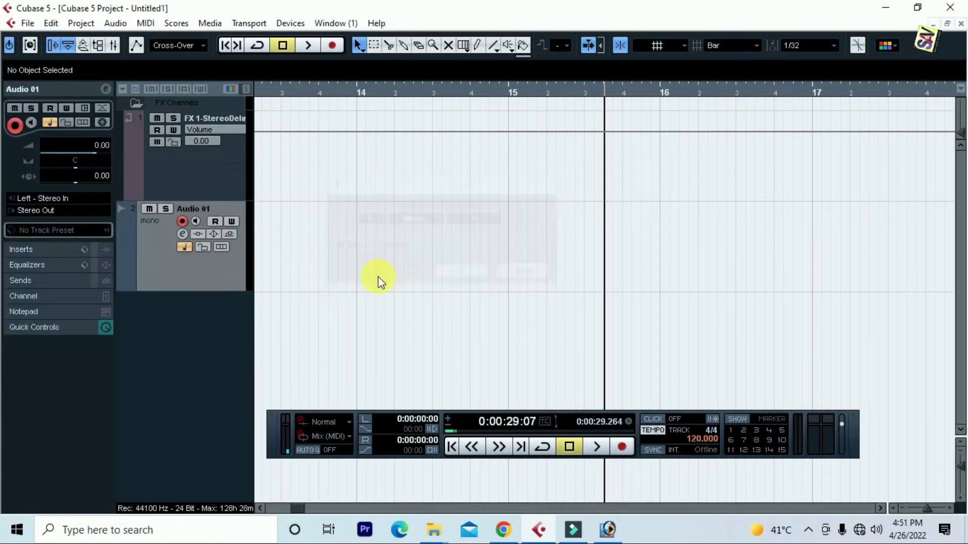
{"action": "left_click_drag", "start_coordinate": [156, 258], "coordinate": [189, 102]}
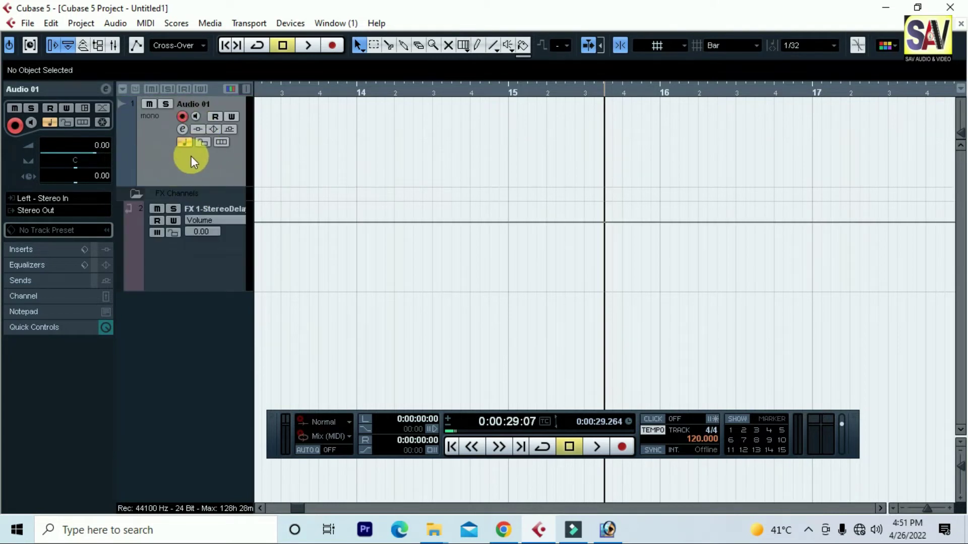
Record a short clip on Audio 01 from bar 14, and return the project cursor to the clip's start
{"action": "left_click", "coordinate": [416, 92]}
{"action": "left_click", "coordinate": [332, 44]}
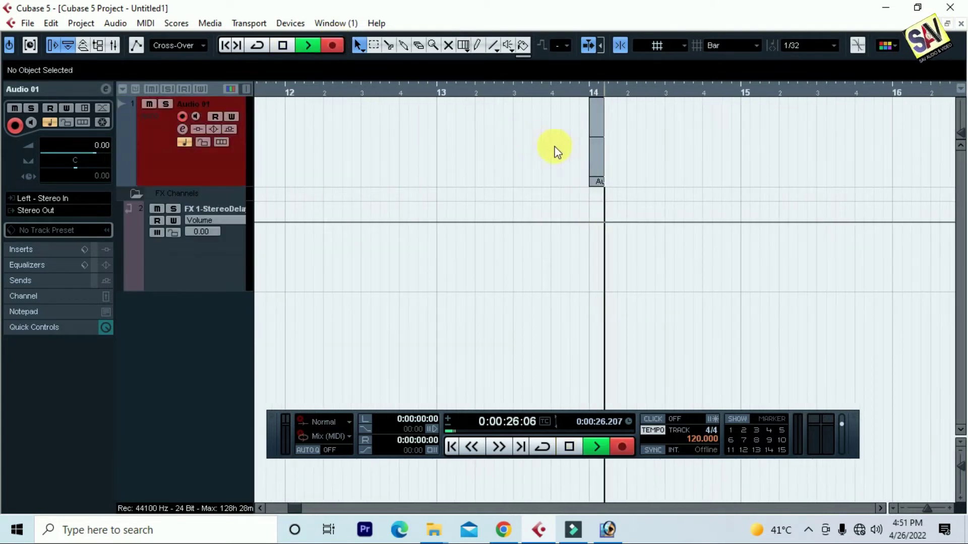
{"action": "key", "text": "space"}
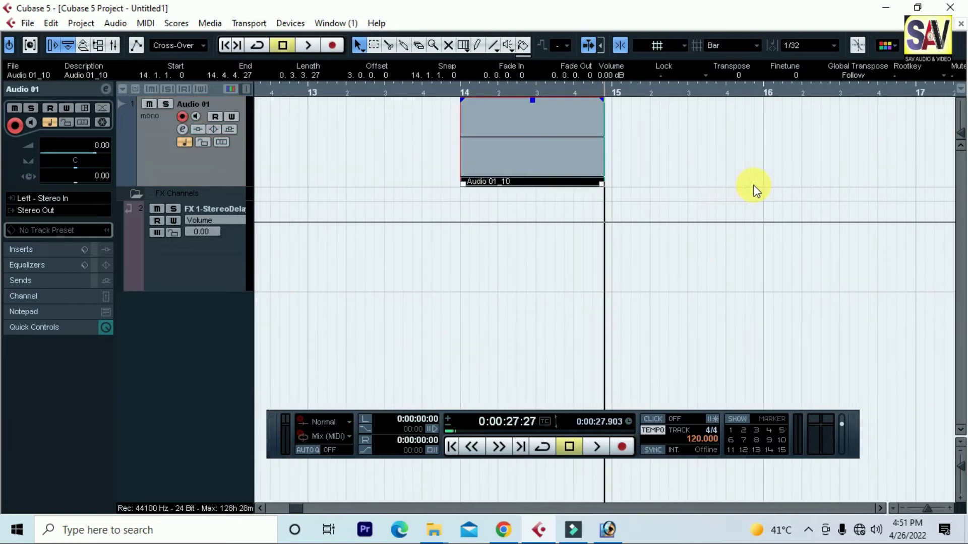
{"action": "left_click", "coordinate": [461, 91]}
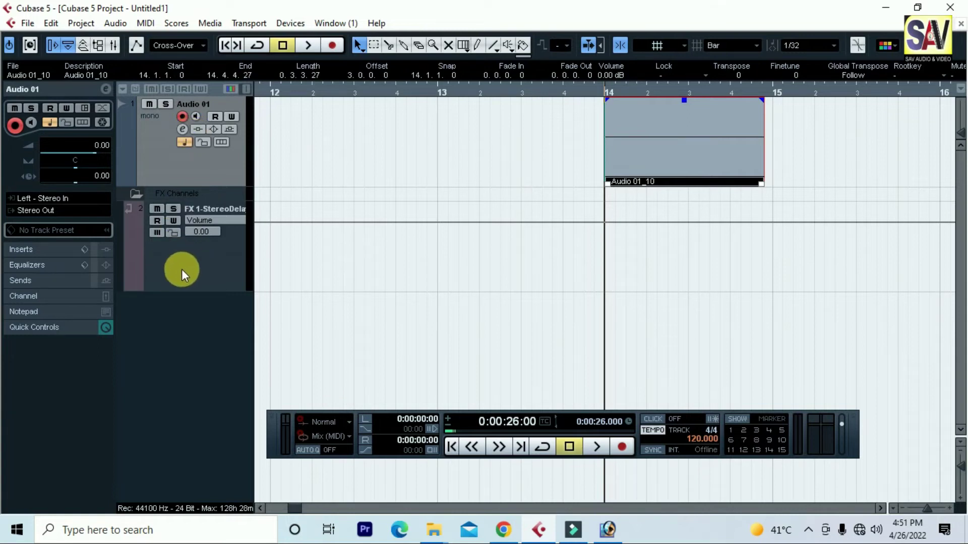
Route Audio 01's first send to FX 1-StereoDelay in its channel settings, with the send activated and its level at -6.02
{"action": "left_click", "coordinate": [182, 129]}
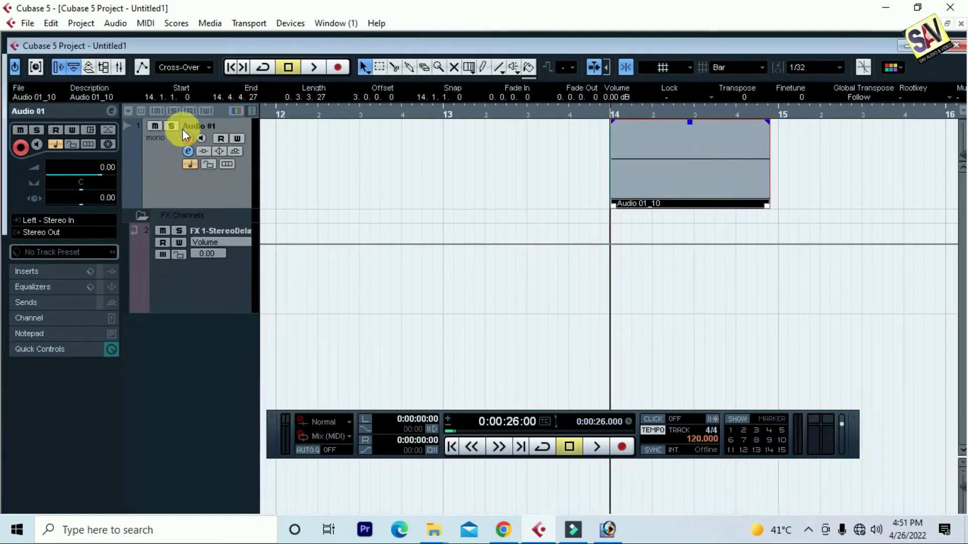
{"action": "left_click_drag", "start_coordinate": [643, 180], "coordinate": [646, 165]}
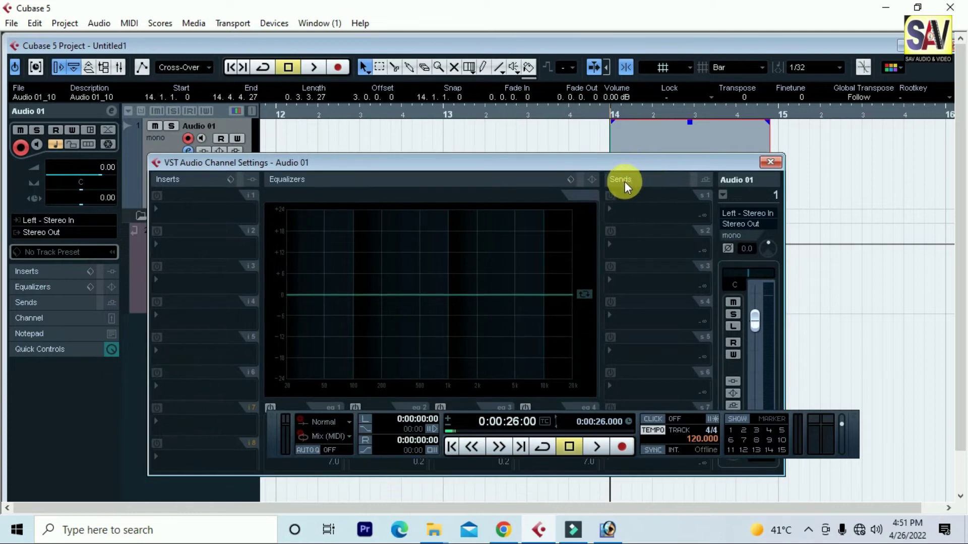
{"action": "left_click", "coordinate": [639, 220]}
{"action": "left_click", "coordinate": [647, 245]}
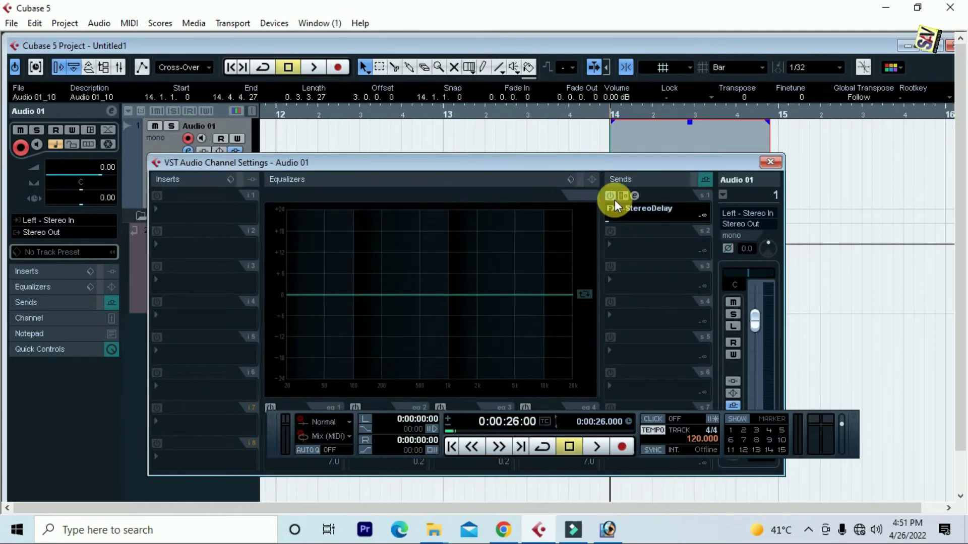
{"action": "left_click_drag", "start_coordinate": [625, 222], "coordinate": [663, 229]}
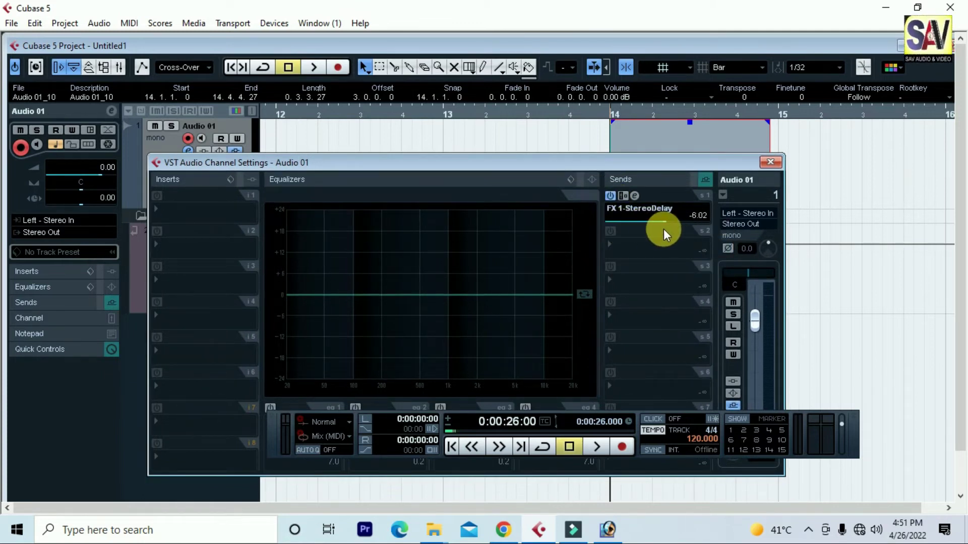
Close Audio 01's channel settings and add a mono FX channel track with the Roomworks SE reverb
{"action": "left_click_drag", "start_coordinate": [397, 167], "coordinate": [460, 220]}
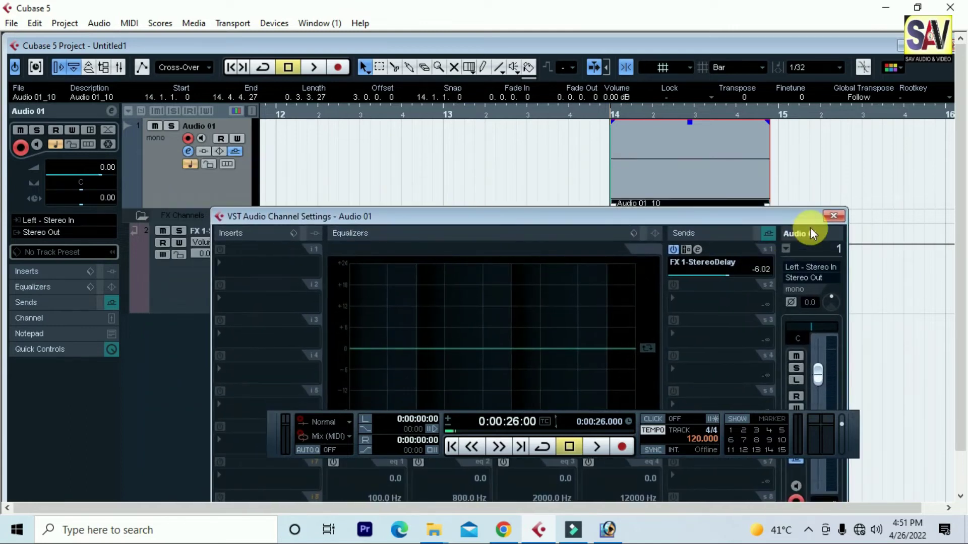
{"action": "left_click", "coordinate": [836, 216]}
{"action": "right_click", "coordinate": [253, 318]}
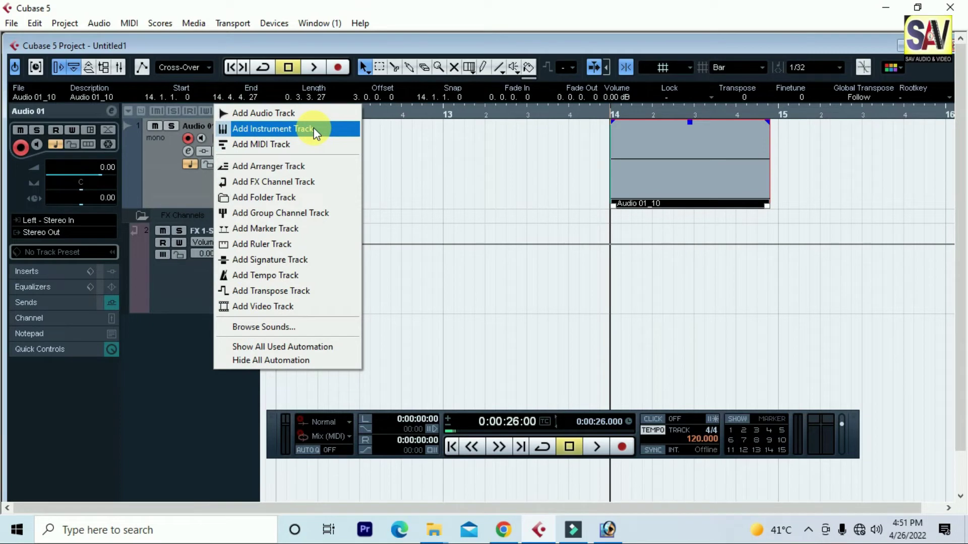
{"action": "left_click", "coordinate": [283, 181]}
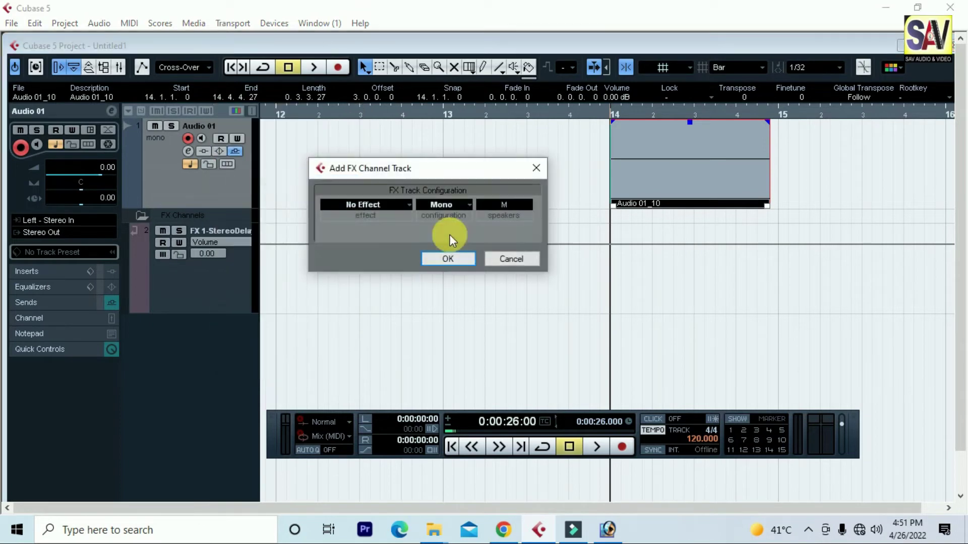
{"action": "left_click", "coordinate": [359, 207]}
{"action": "mouse_move", "coordinate": [383, 378]}
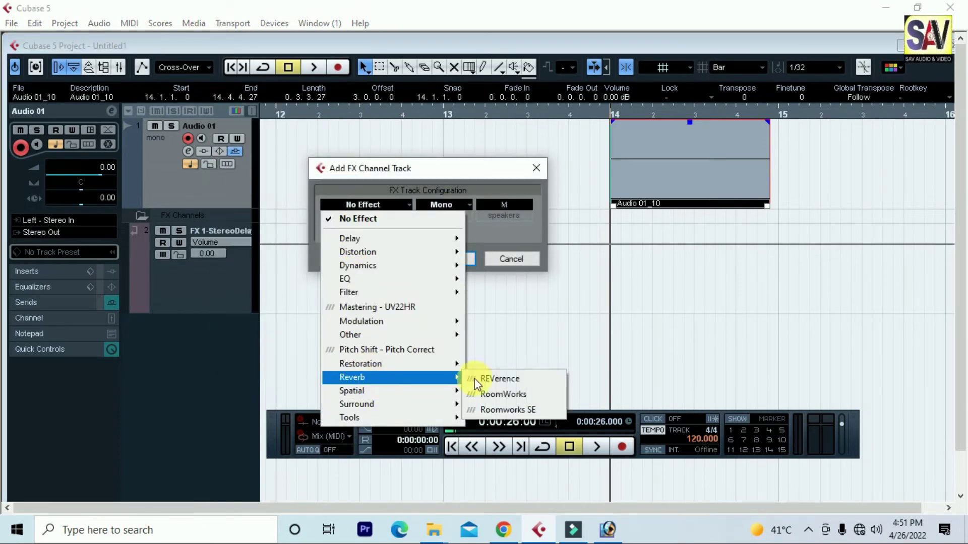
{"action": "left_click", "coordinate": [522, 411]}
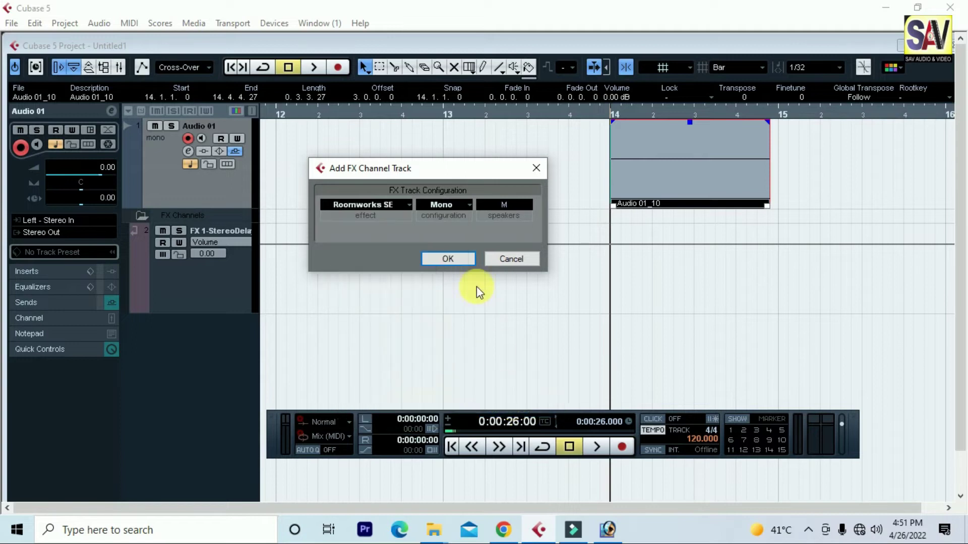
{"action": "left_click", "coordinate": [451, 255]}
Load the Arena preset in Roomworks SE and close the effect window
{"action": "left_click", "coordinate": [420, 320]}
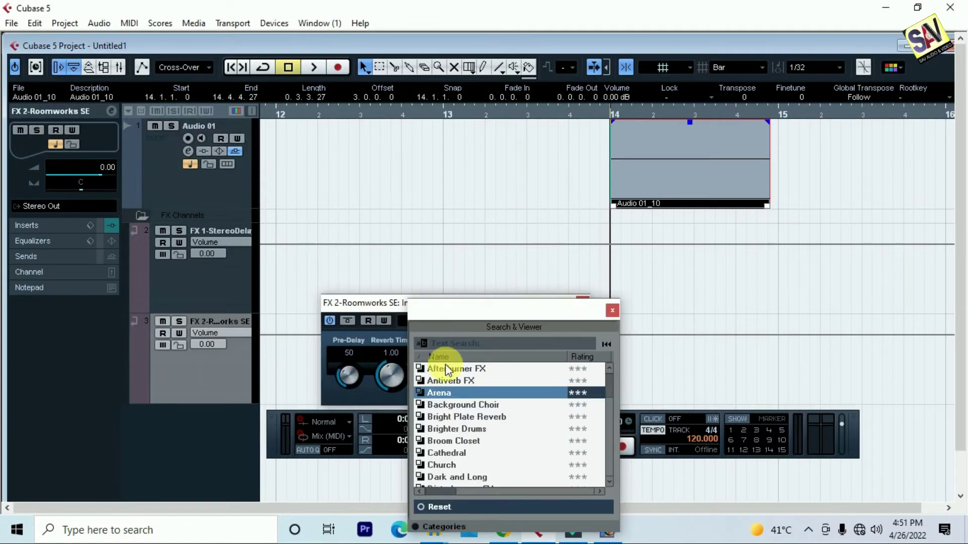
{"action": "double_click", "coordinate": [447, 399]}
{"action": "left_click", "coordinate": [449, 325]}
{"action": "double_click", "coordinate": [440, 393]}
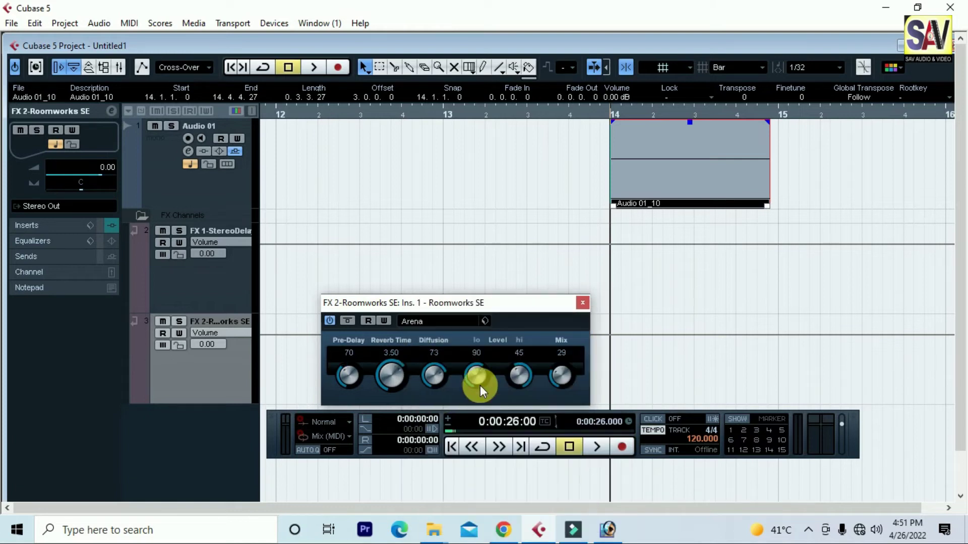
{"action": "left_click", "coordinate": [580, 303]}
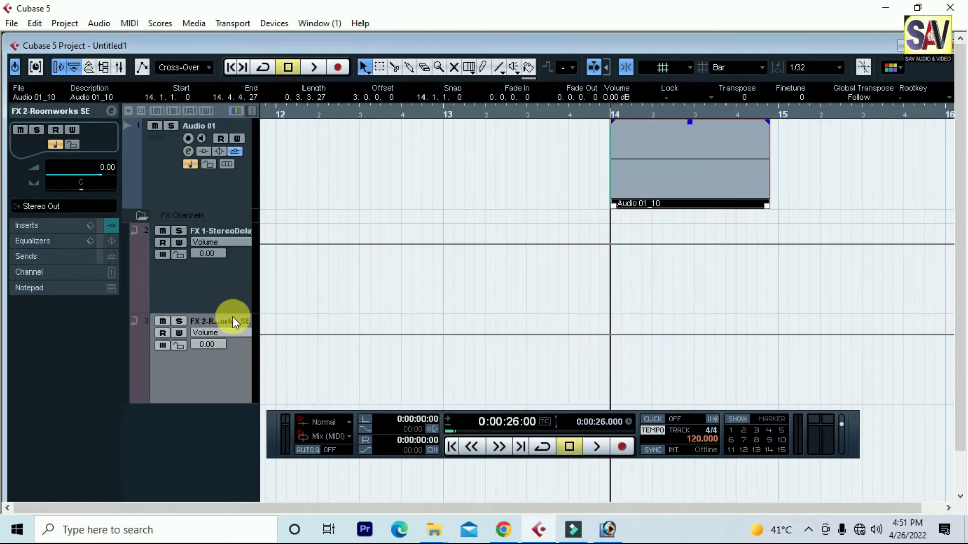
Route Audio 01's second send to FX 2-Roomworks SE with its level at -16.62, and close the channel settings
{"action": "left_click", "coordinate": [190, 152]}
{"action": "left_click", "coordinate": [713, 302]}
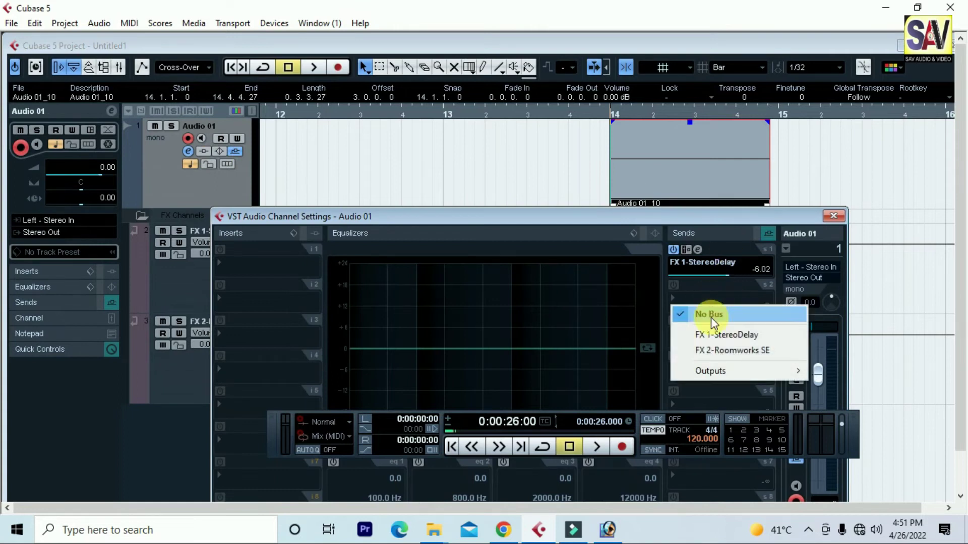
{"action": "left_click", "coordinate": [730, 353]}
{"action": "left_click_drag", "start_coordinate": [694, 300], "coordinate": [706, 310]}
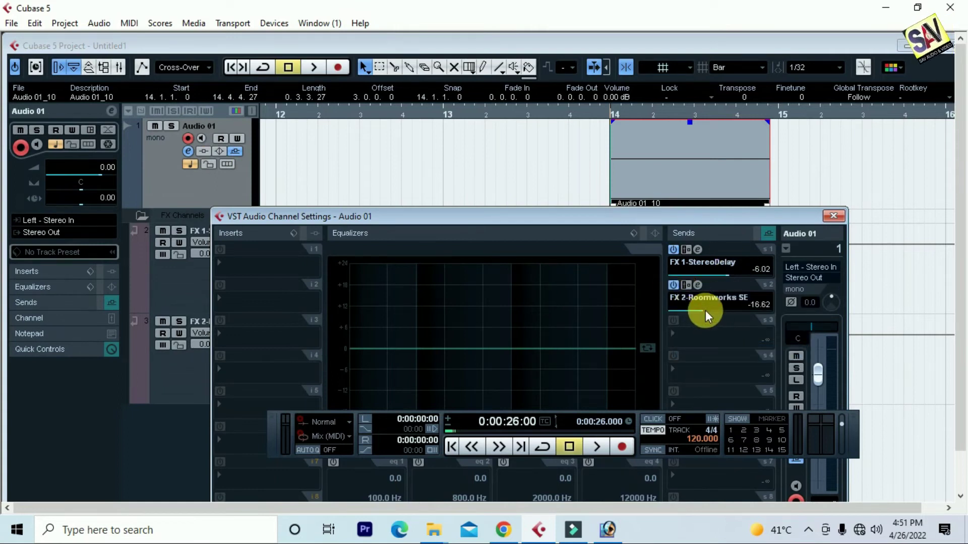
{"action": "left_click", "coordinate": [834, 216]}
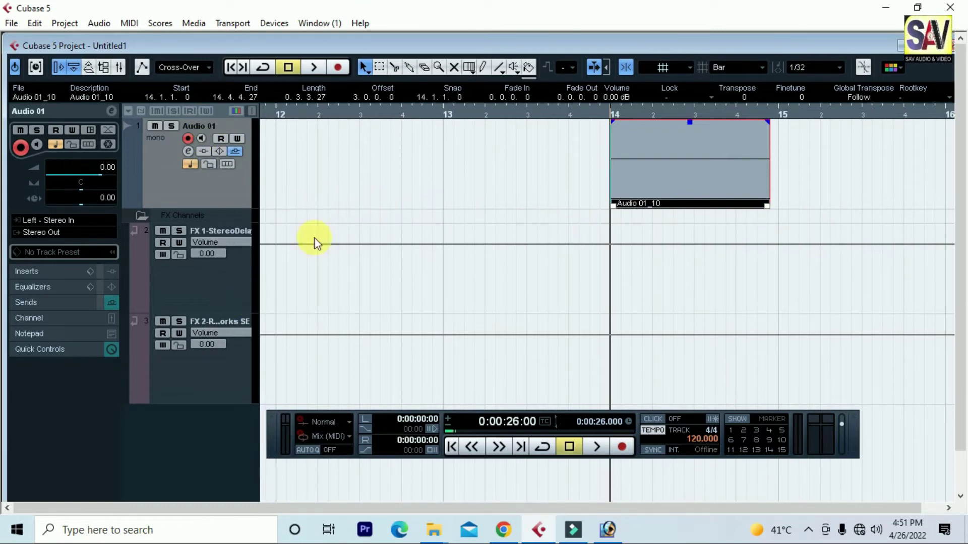
Move the Audio 01 clip to start at bar 13, and add one mono group channel track
{"action": "left_click_drag", "start_coordinate": [677, 171], "coordinate": [520, 171]}
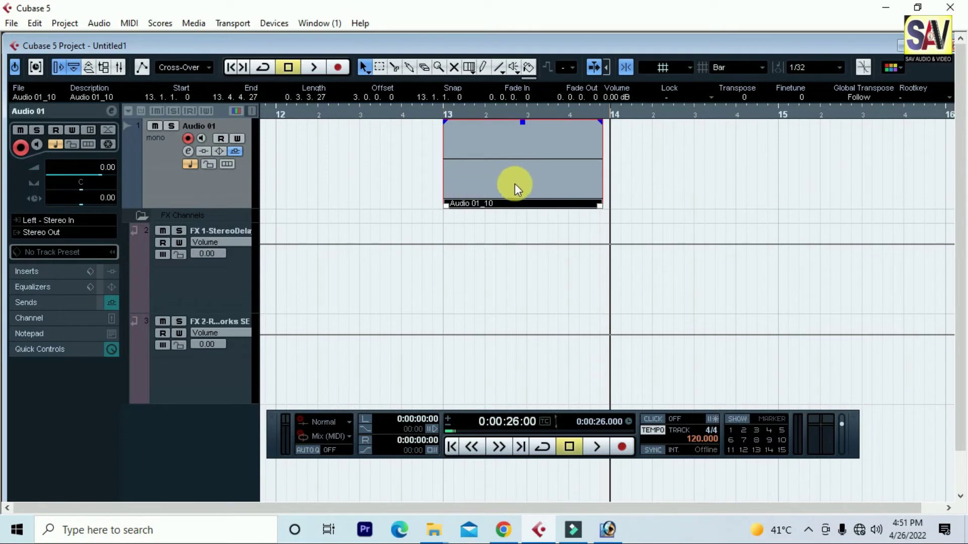
{"action": "left_click", "coordinate": [65, 23]}
{"action": "mouse_move", "coordinate": [101, 40]}
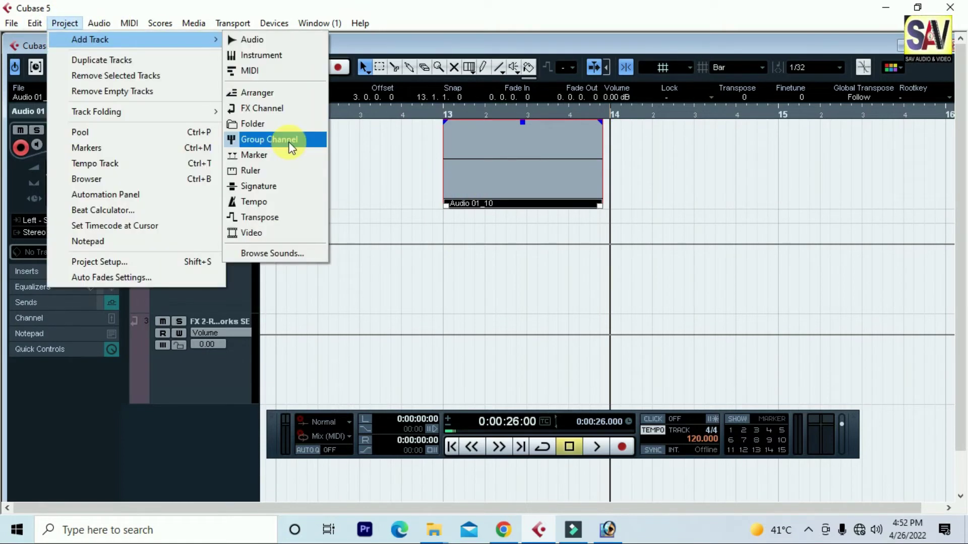
{"action": "left_click", "coordinate": [291, 146]}
{"action": "left_click", "coordinate": [496, 326]}
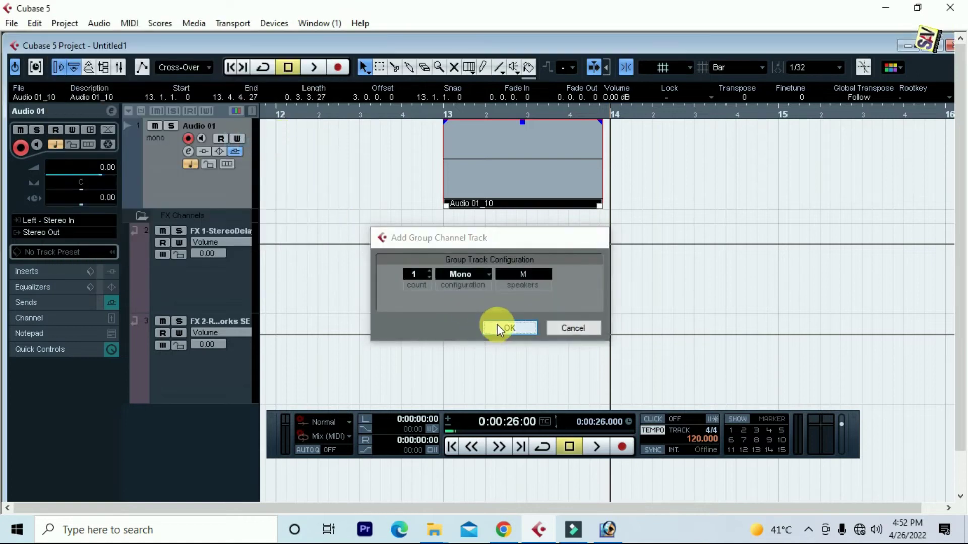
{"action": "scroll", "coordinate": [380, 272], "scroll_direction": "down", "scroll_amount": 1}
{"action": "scroll", "coordinate": [384, 285], "scroll_direction": "up", "scroll_amount": 1}
{"action": "scroll", "coordinate": [385, 285], "scroll_direction": "down", "scroll_amount": 1}
{"action": "scroll", "coordinate": [326, 344], "scroll_direction": "up", "scroll_amount": 1}
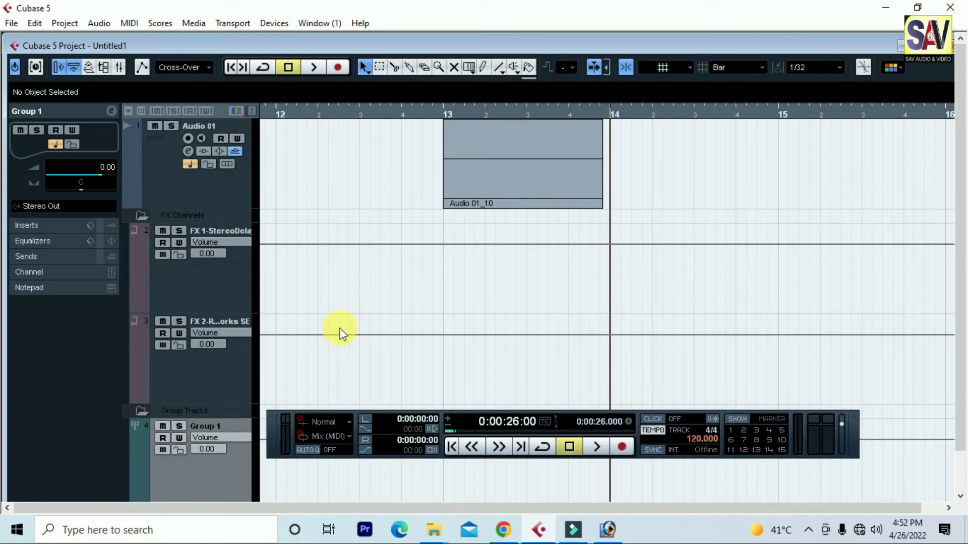
Add one mono audio track directly below Audio 01
{"action": "left_click_drag", "start_coordinate": [731, 206], "coordinate": [449, 157]}
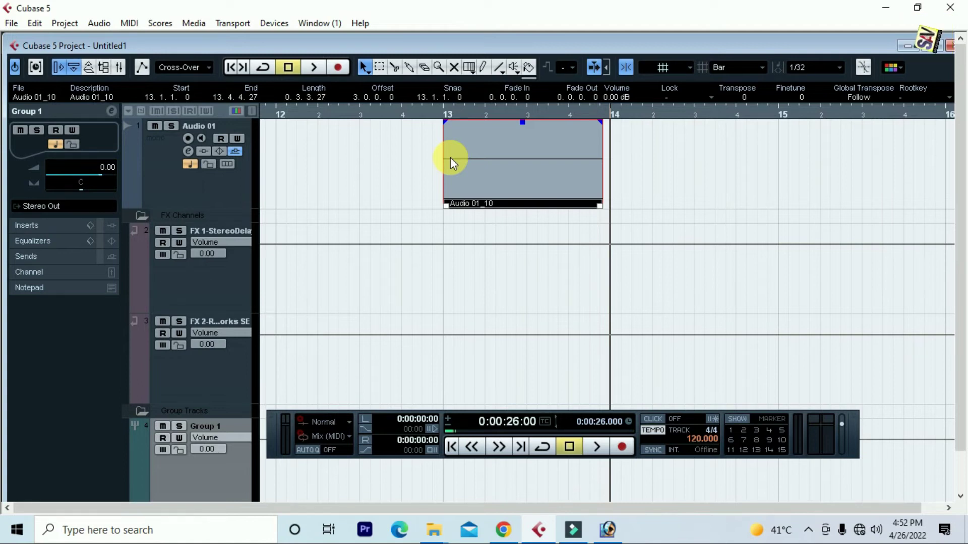
{"action": "right_click", "coordinate": [164, 162]}
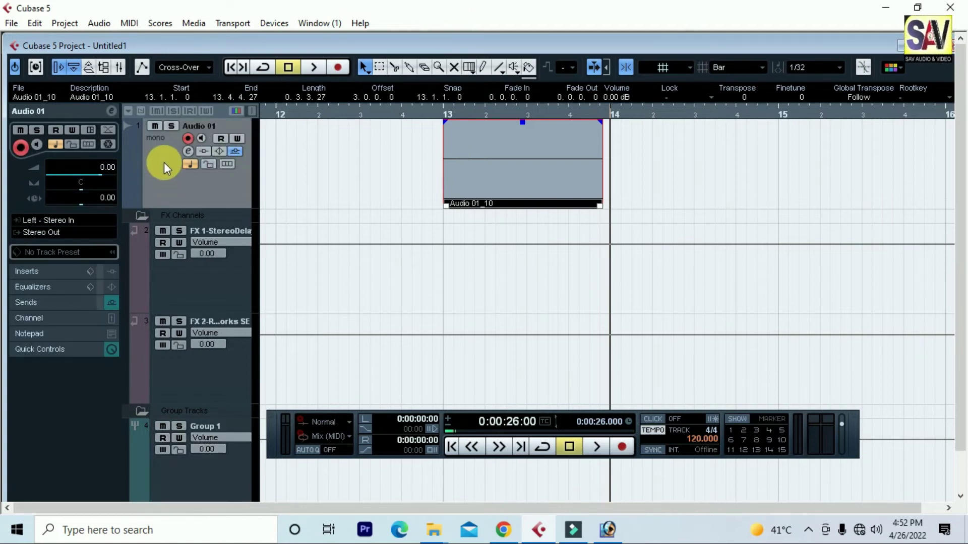
{"action": "left_click", "coordinate": [230, 170]}
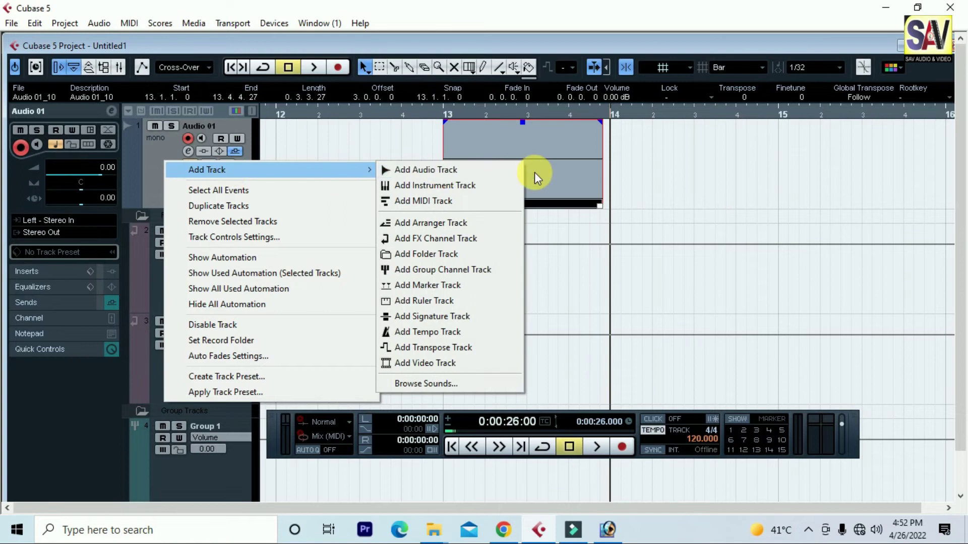
{"action": "left_click", "coordinate": [476, 170]}
{"action": "left_click", "coordinate": [461, 272]}
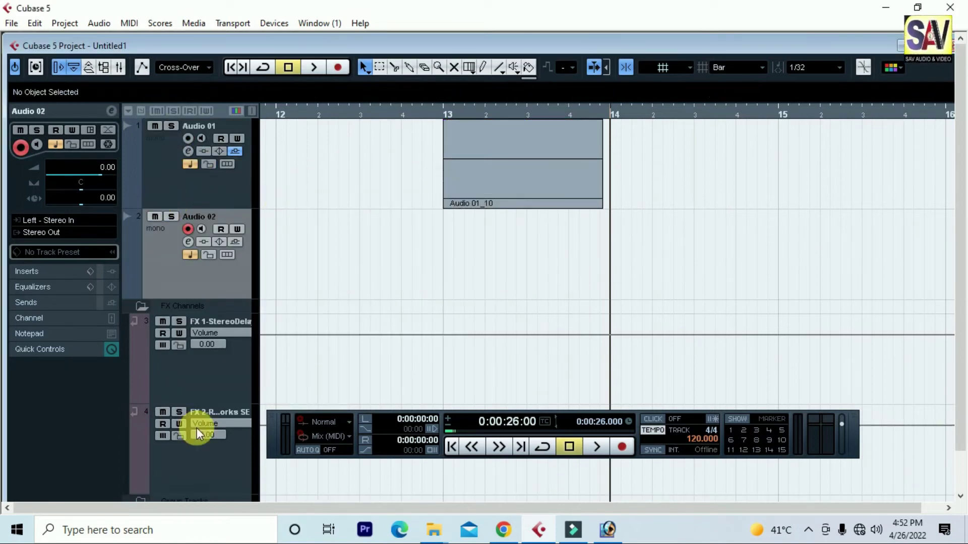
Remove the FX 2-Roomworks SE and FX 1-StereoDelay tracks from the project
{"action": "scroll", "coordinate": [166, 459], "scroll_direction": "down", "scroll_amount": 2}
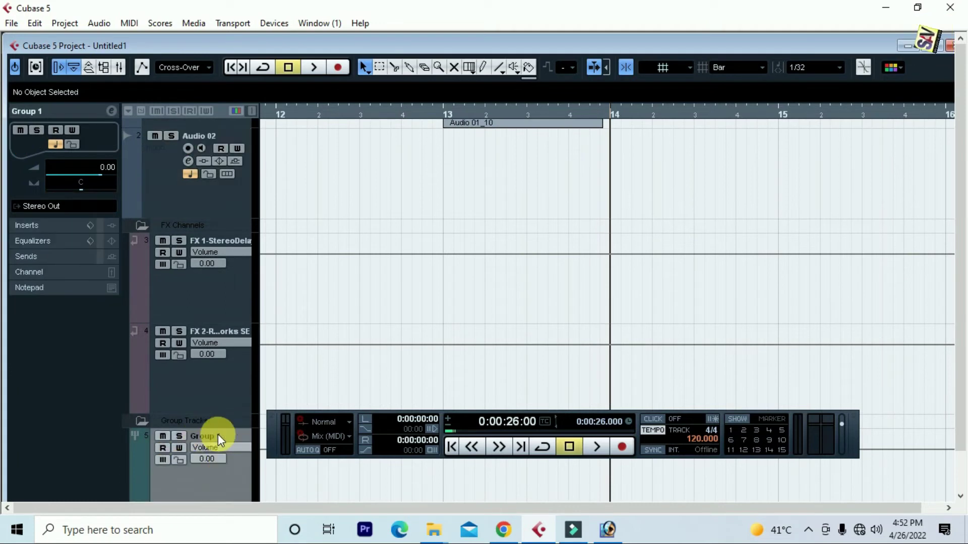
{"action": "left_click", "coordinate": [216, 393]}
{"action": "right_click", "coordinate": [216, 393]}
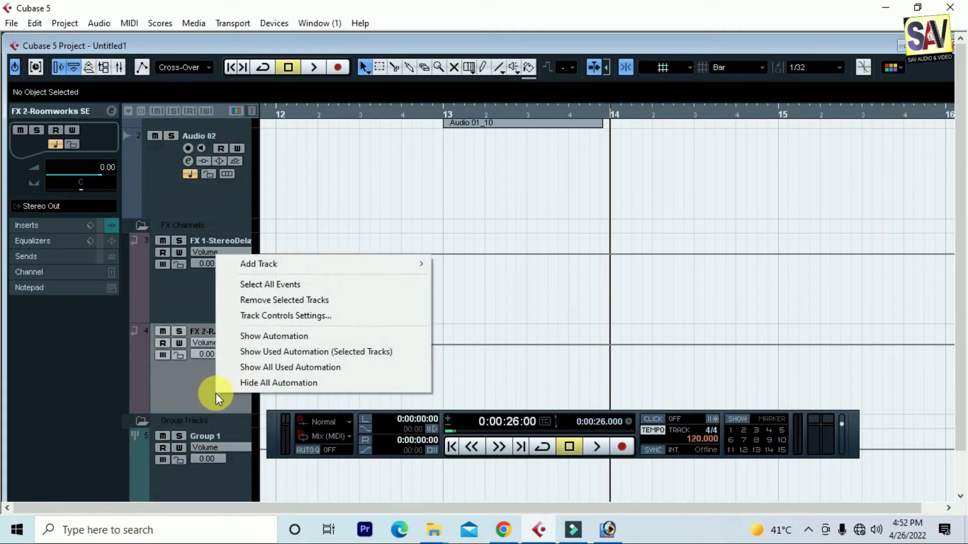
{"action": "left_click", "coordinate": [268, 301]}
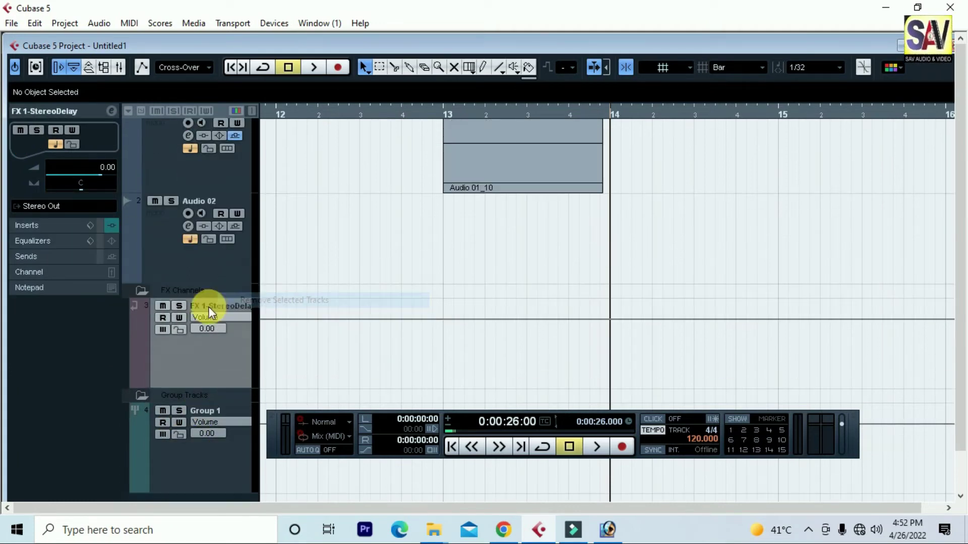
{"action": "right_click", "coordinate": [211, 345]}
{"action": "left_click", "coordinate": [268, 389]}
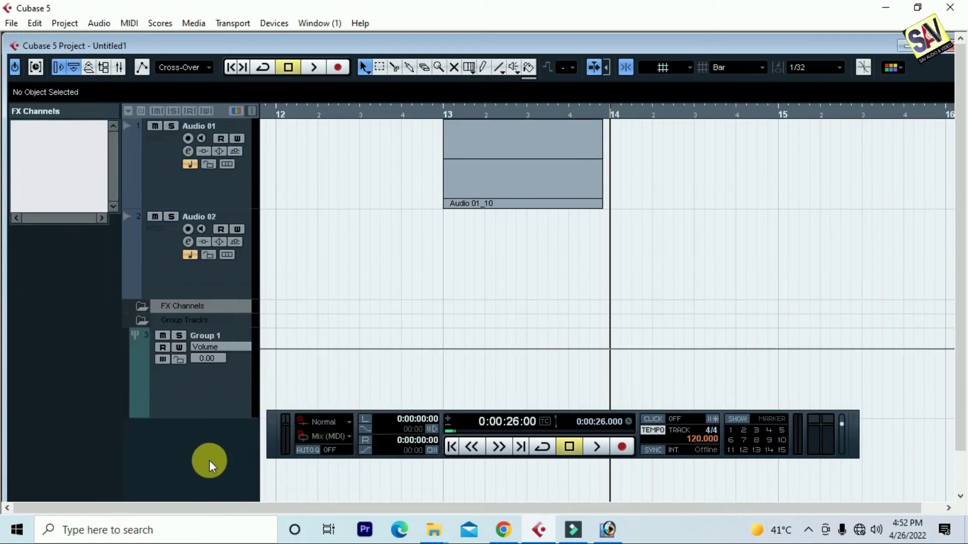
Examine the Audio 01, Audio 02 and Group 1 channels in the track list and the mixer
{"action": "left_click", "coordinate": [162, 188]}
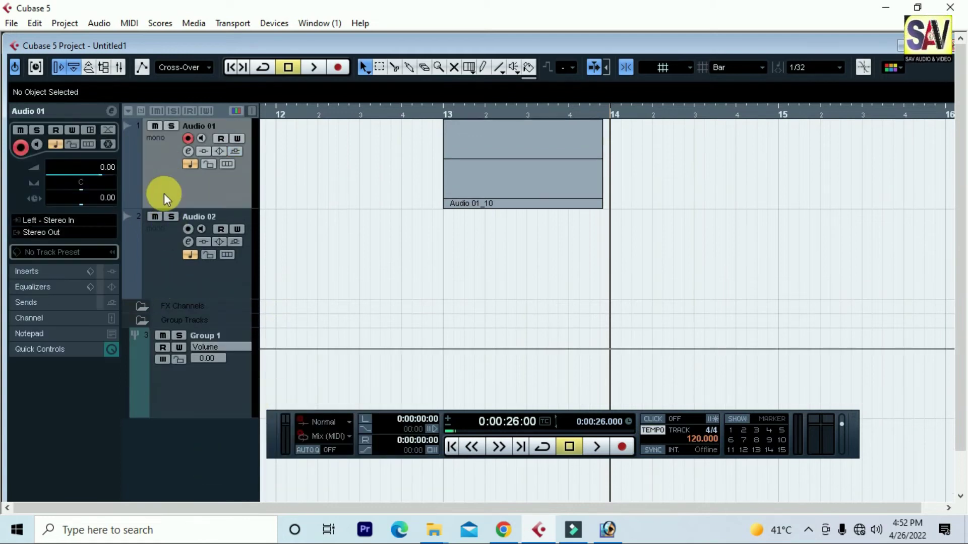
{"action": "left_click", "coordinate": [157, 273]}
{"action": "left_click", "coordinate": [231, 392]}
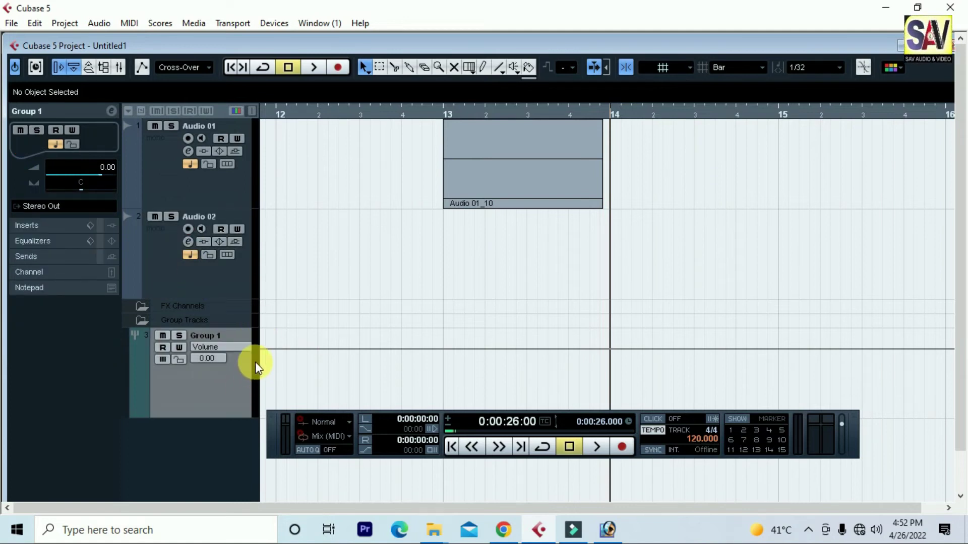
{"action": "key", "text": "F3"}
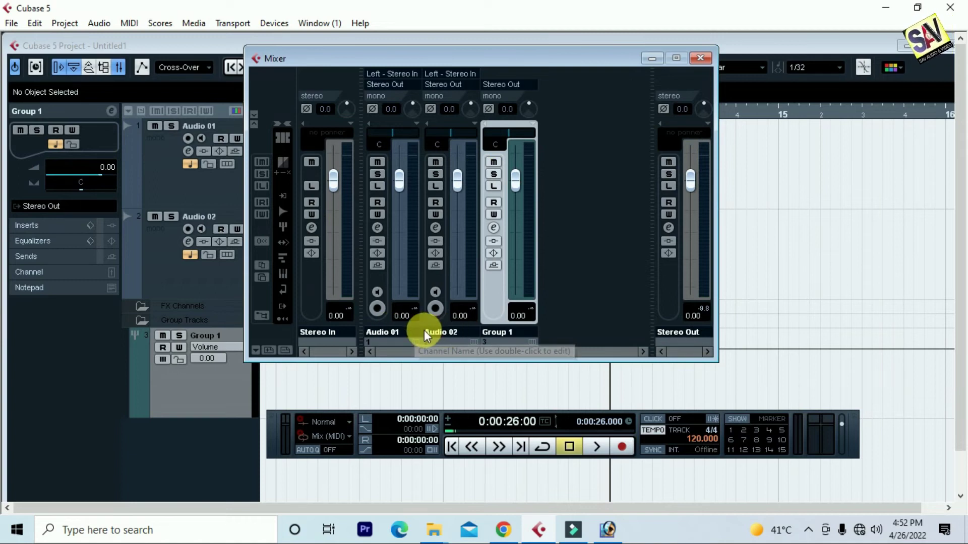
{"action": "left_click", "coordinate": [407, 332]}
{"action": "left_click", "coordinate": [466, 334]}
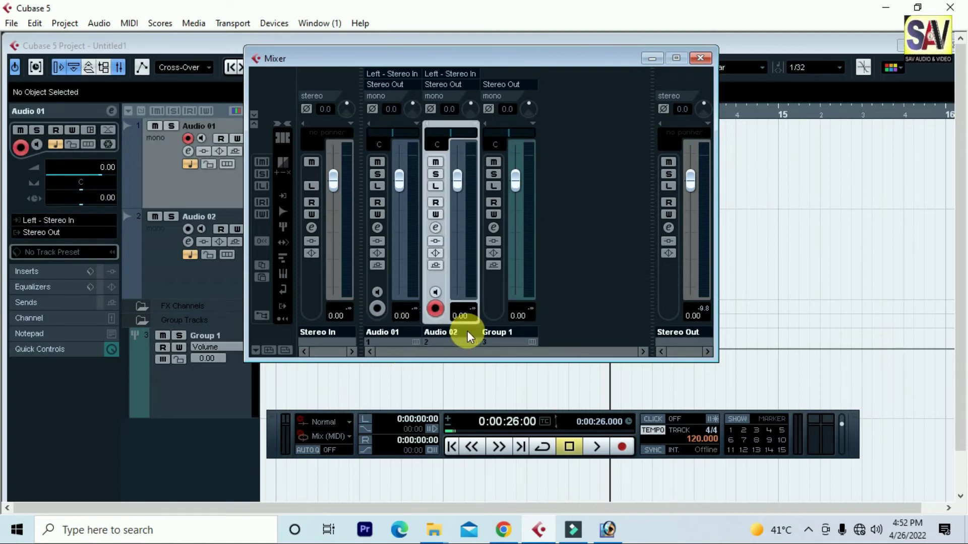
{"action": "left_click", "coordinate": [500, 333]}
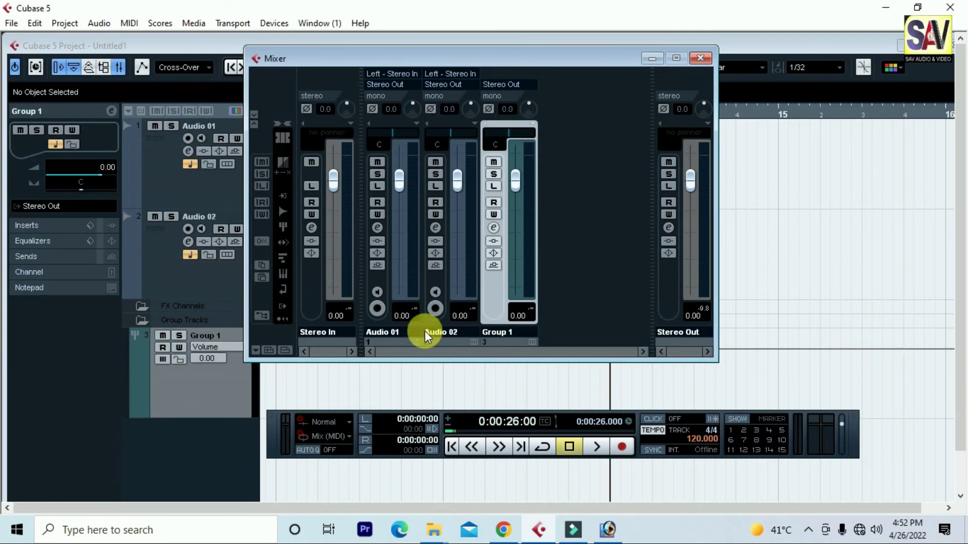
{"action": "left_click", "coordinate": [397, 333]}
{"action": "left_click", "coordinate": [447, 332]}
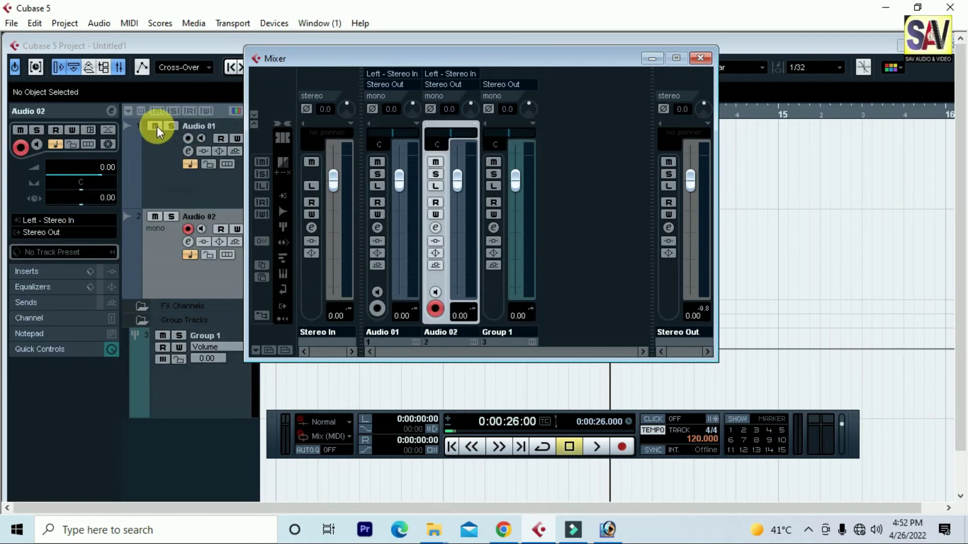
{"action": "left_click", "coordinate": [149, 144]}
{"action": "left_click", "coordinate": [165, 260]}
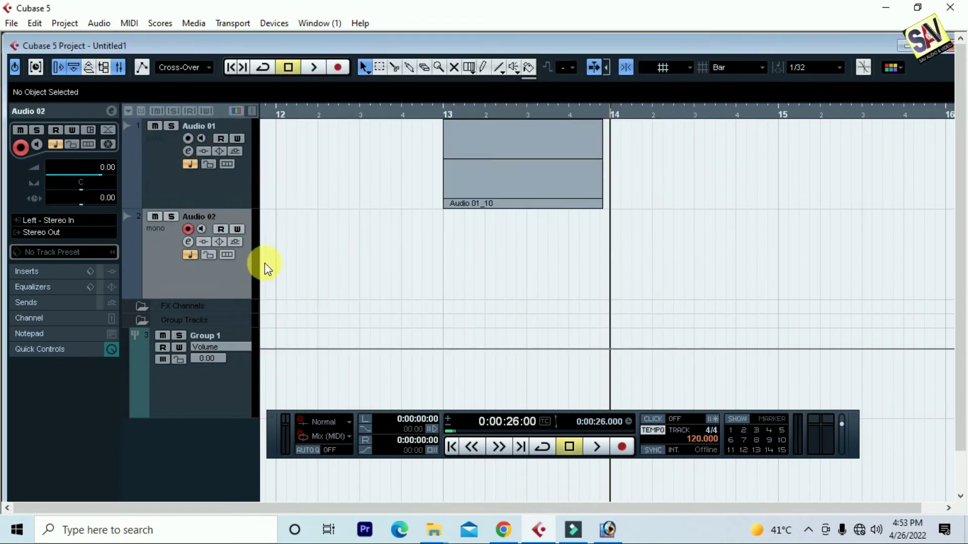
Set the input routing of both Audio 01 and Audio 02 to Group 1 in the mixer
{"action": "key", "text": "F3"}
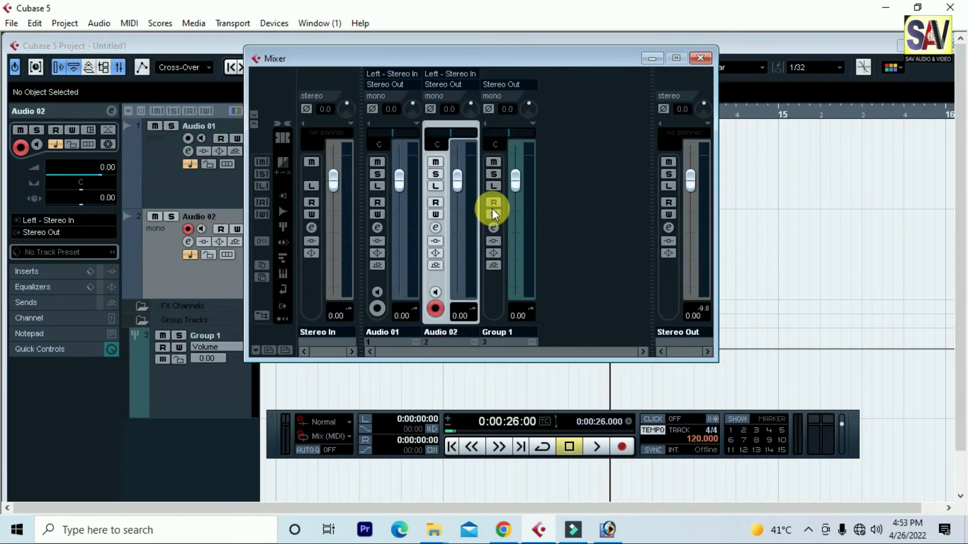
{"action": "left_click", "coordinate": [403, 83]}
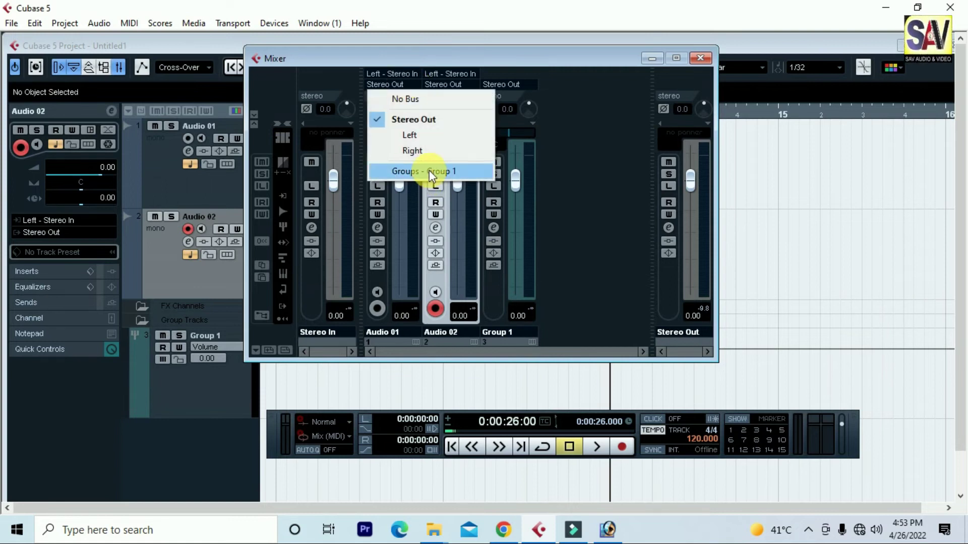
{"action": "left_click", "coordinate": [408, 75]}
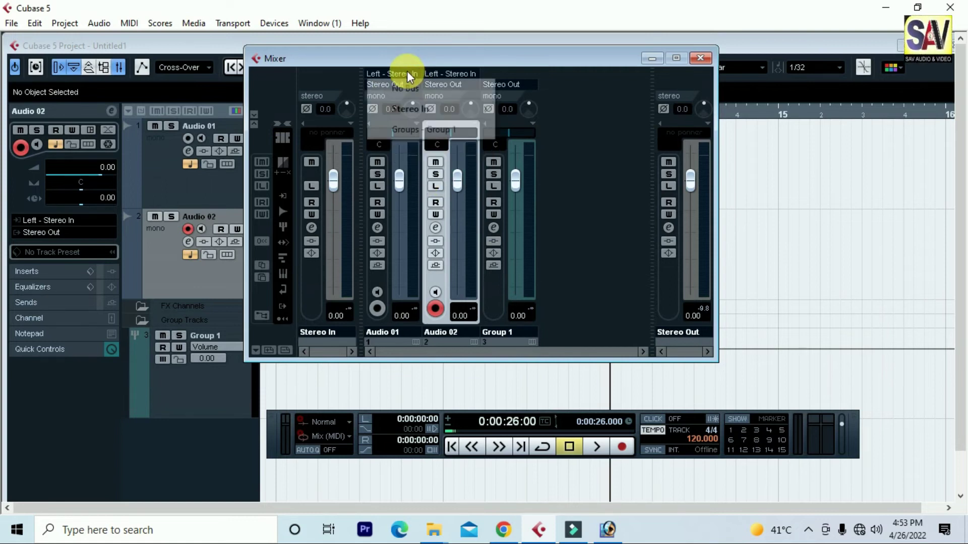
{"action": "left_click", "coordinate": [436, 129]}
{"action": "left_click", "coordinate": [461, 76]}
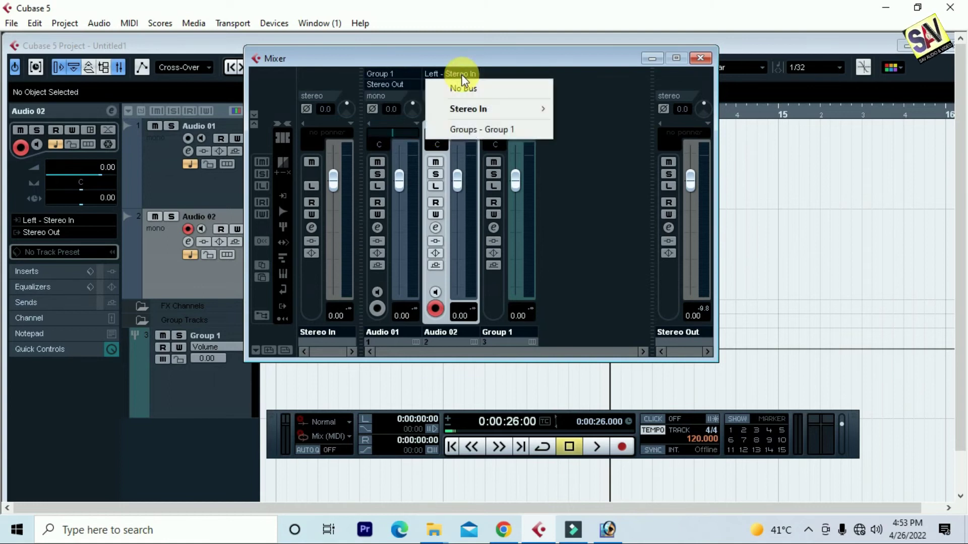
{"action": "left_click", "coordinate": [487, 125]}
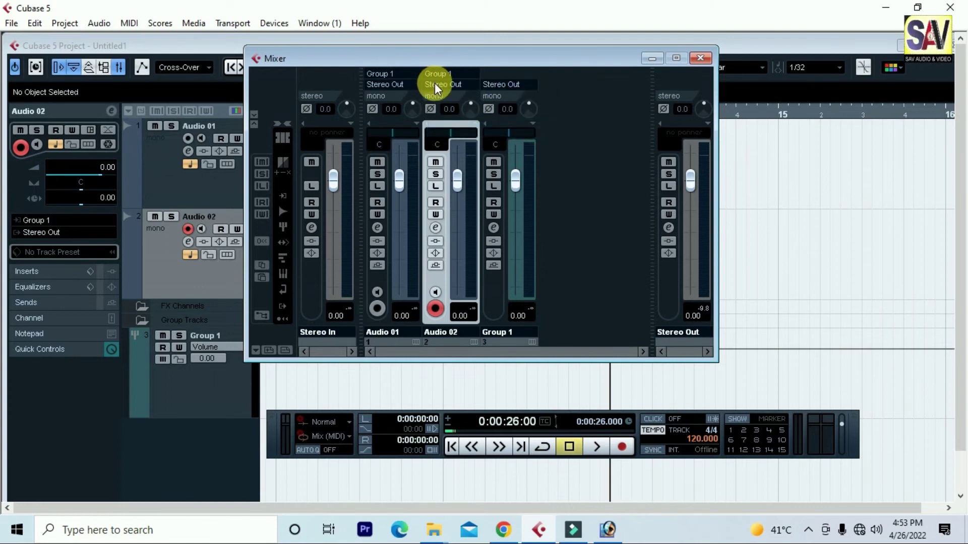
Lower the Audio 02 fader to -1.38 and the Group 1 fader to -1.26, then close the mixer
{"action": "mouse_move", "coordinate": [457, 180]}
{"action": "left_mouse_down"}
{"action": "mouse_move", "coordinate": [463, 230]}
{"action": "mouse_move", "coordinate": [459, 191]}
{"action": "left_mouse_up"}
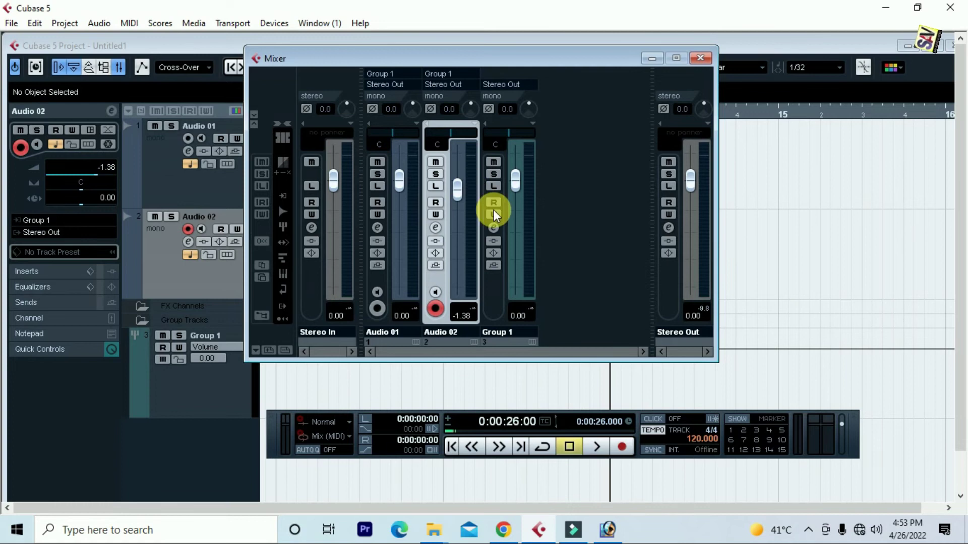
{"action": "left_click_drag", "start_coordinate": [517, 179], "coordinate": [519, 194]}
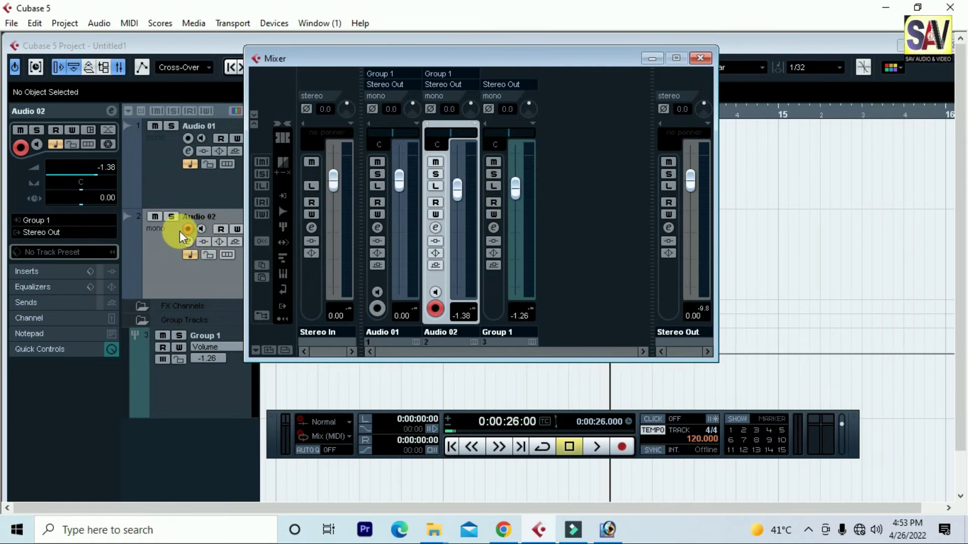
{"action": "key", "text": "F3"}
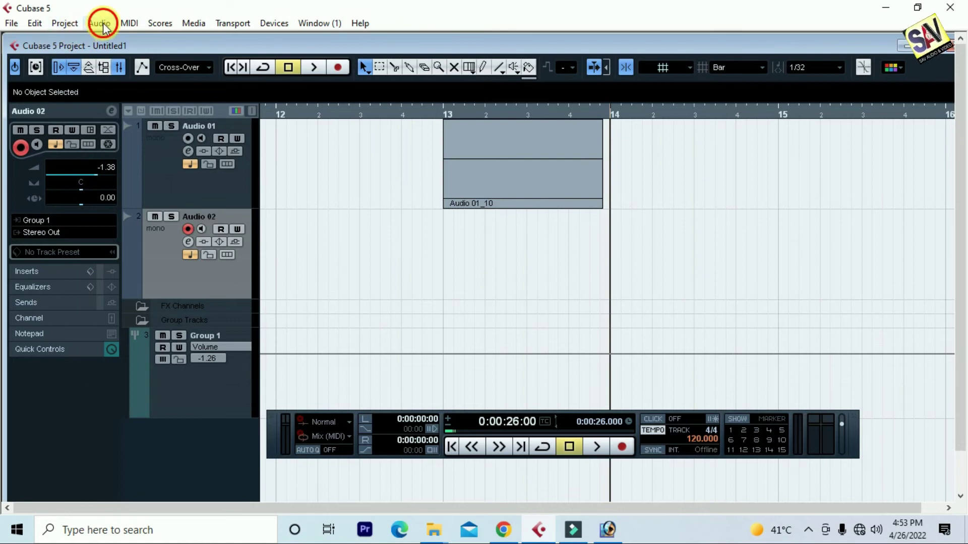
Add a video track to the project below Audio 02
{"action": "left_click", "coordinate": [70, 25]}
{"action": "mouse_move", "coordinate": [90, 40]}
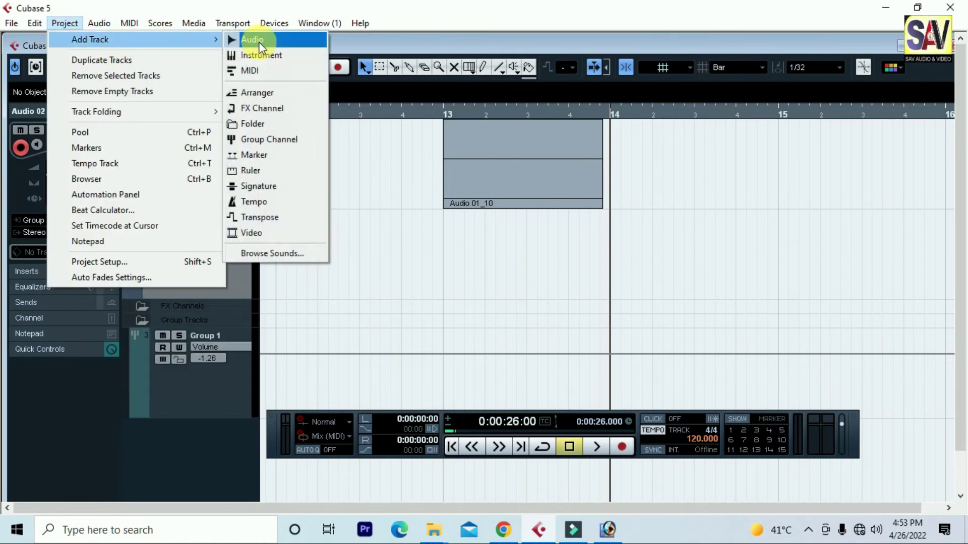
{"action": "left_click", "coordinate": [270, 235]}
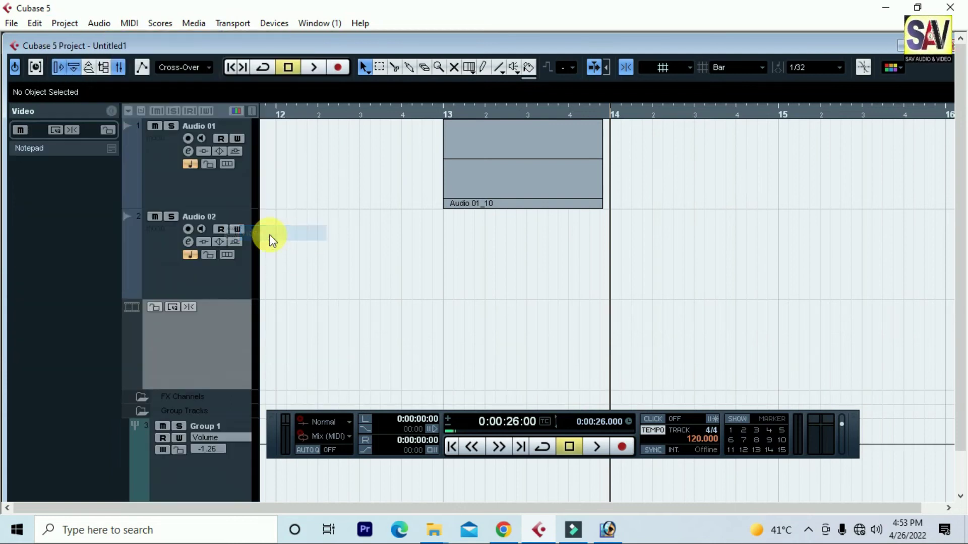
{"action": "scroll", "coordinate": [202, 347], "scroll_direction": "down", "scroll_amount": 1}
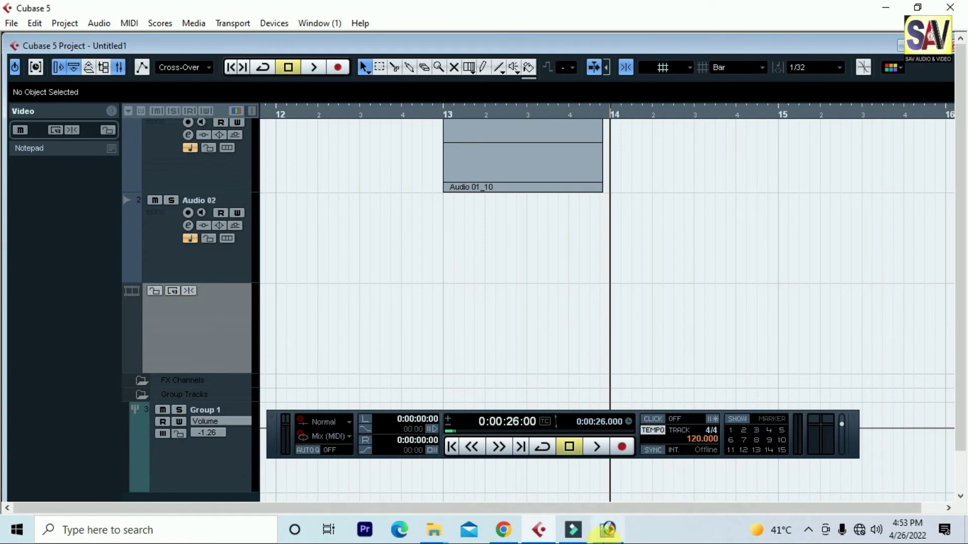
Try to import the edit video from the desktop's filmora folder onto the video track at bar 13
{"action": "left_click", "coordinate": [540, 529]}
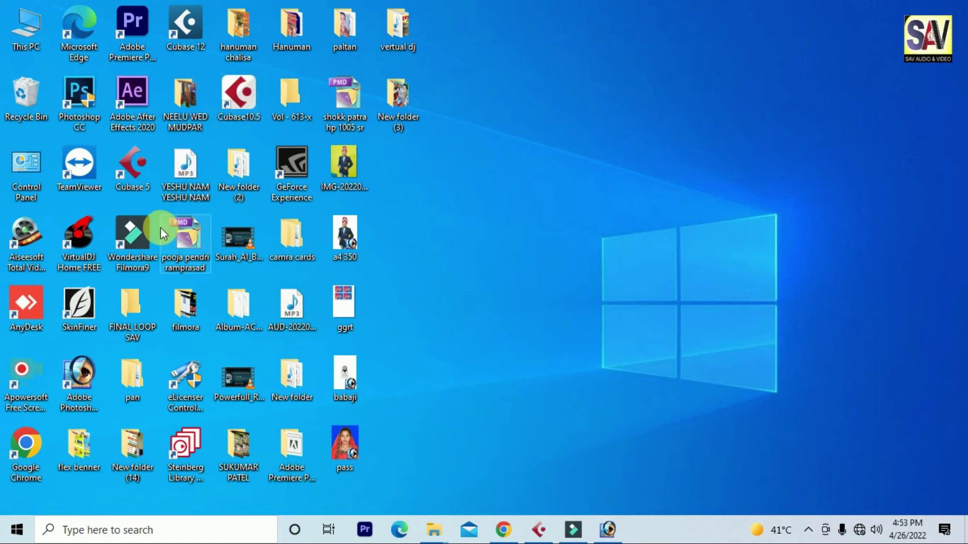
{"action": "double_click", "coordinate": [185, 335]}
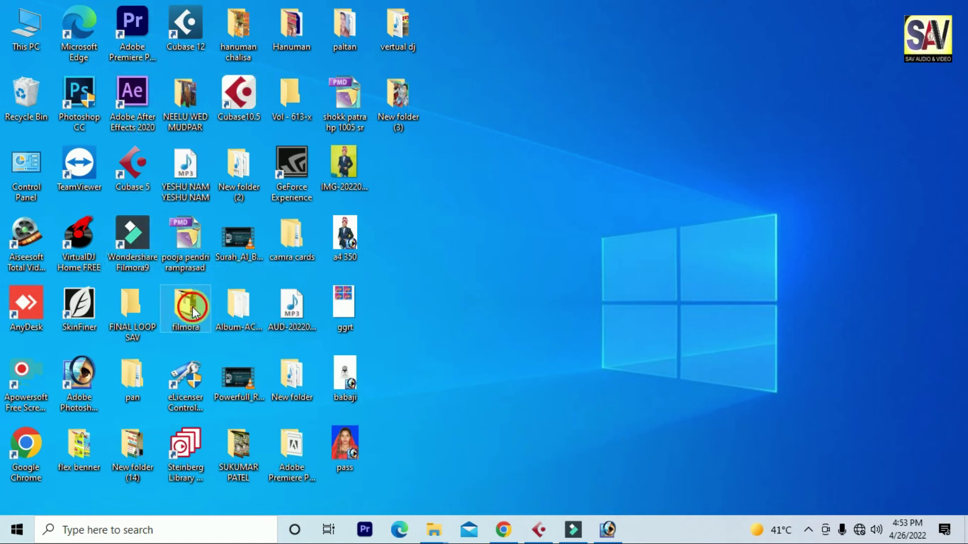
{"action": "left_click_drag", "start_coordinate": [402, 148], "coordinate": [506, 352]}
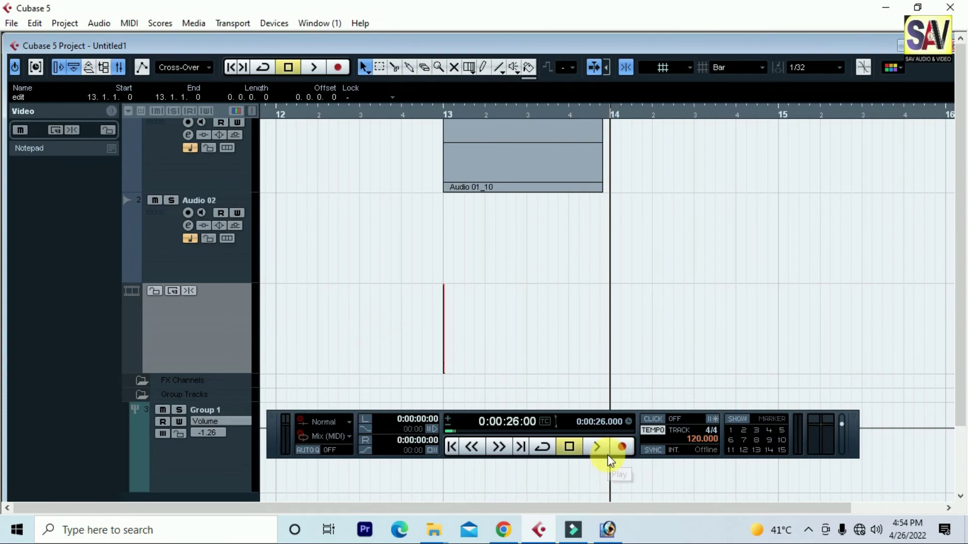
Reopen the filmora folder from the desktop and try again to place a video on the video track
{"action": "left_click", "coordinate": [878, 14]}
{"action": "left_click", "coordinate": [883, 9]}
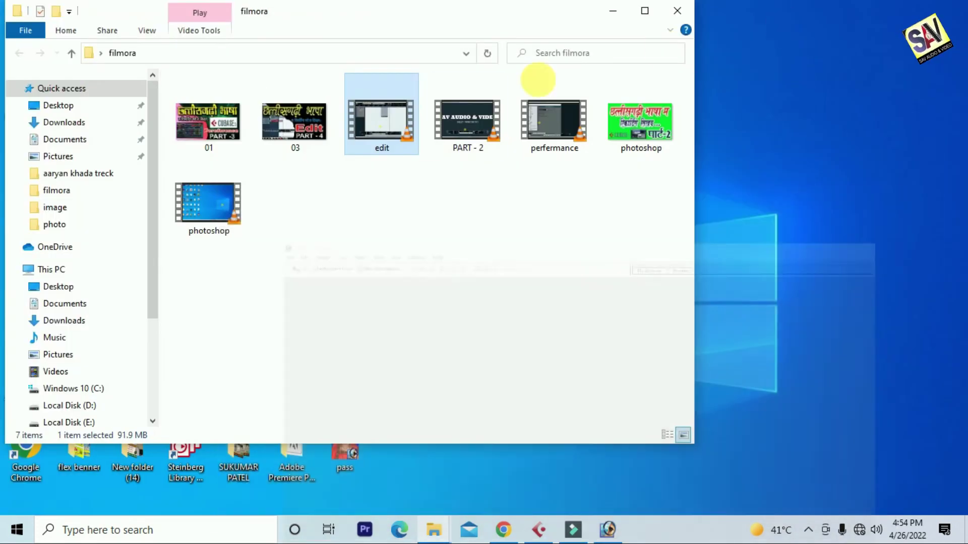
{"action": "left_click", "coordinate": [613, 11]}
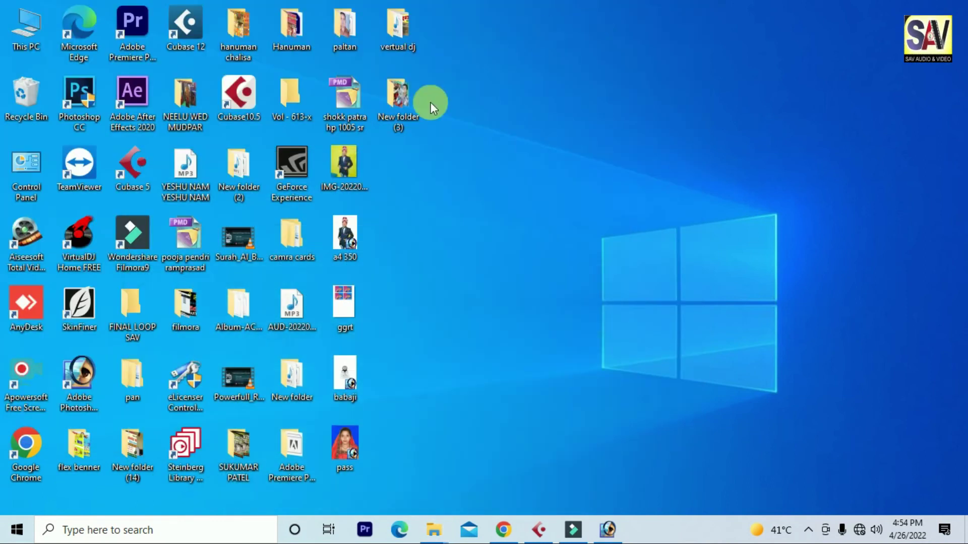
{"action": "double_click", "coordinate": [182, 303]}
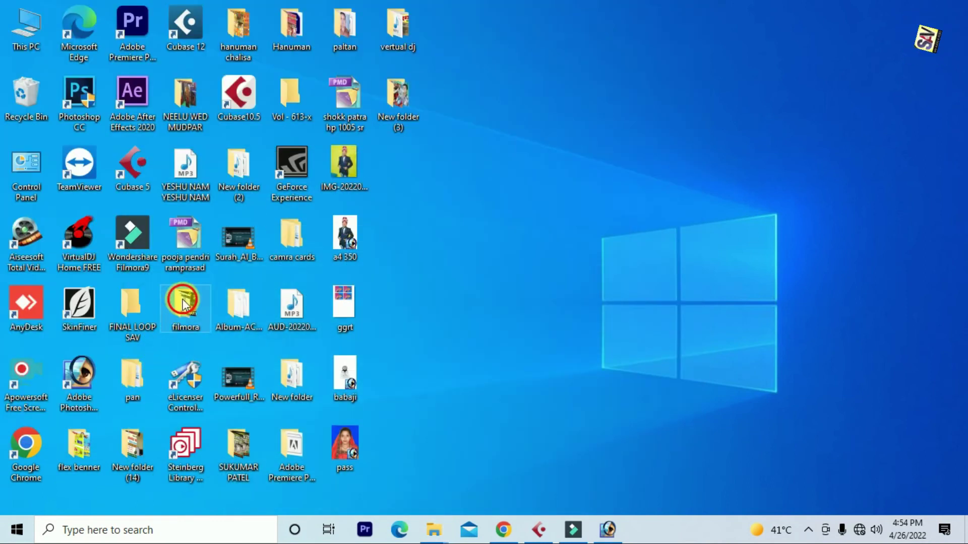
{"action": "left_click_drag", "start_coordinate": [491, 146], "coordinate": [548, 324]}
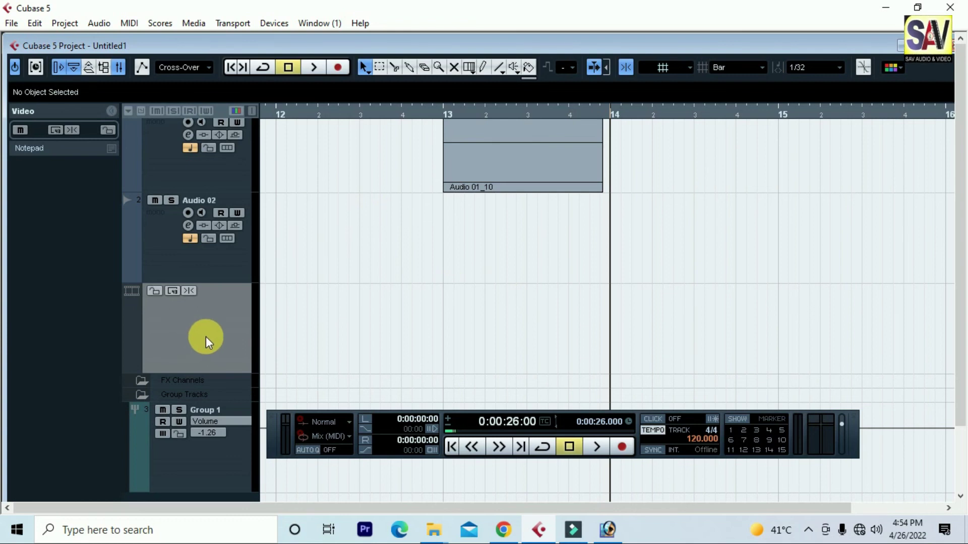
Place the project cursor at bar 13, then open the video window and move it clear of the track list
{"action": "left_click_drag", "start_coordinate": [379, 108], "coordinate": [368, 134]}
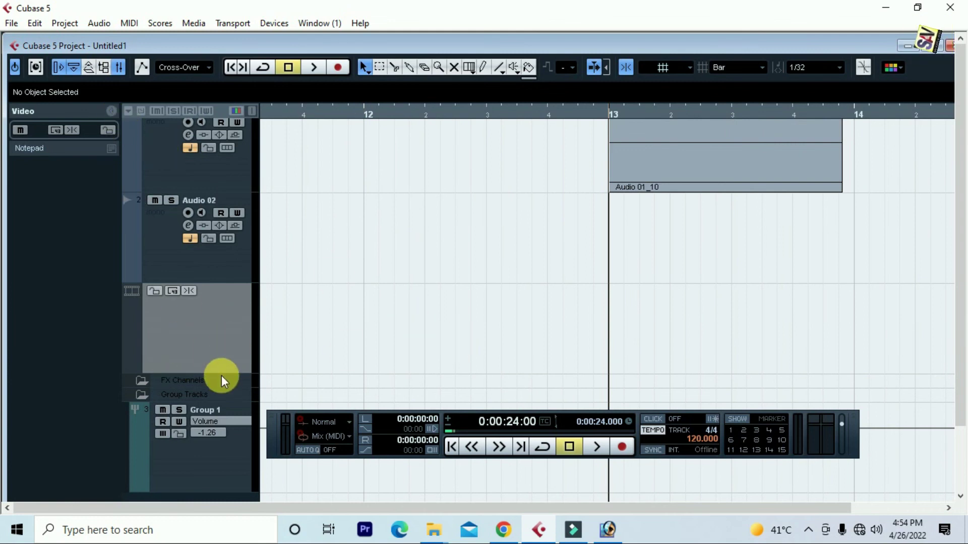
{"action": "left_click", "coordinate": [318, 23]}
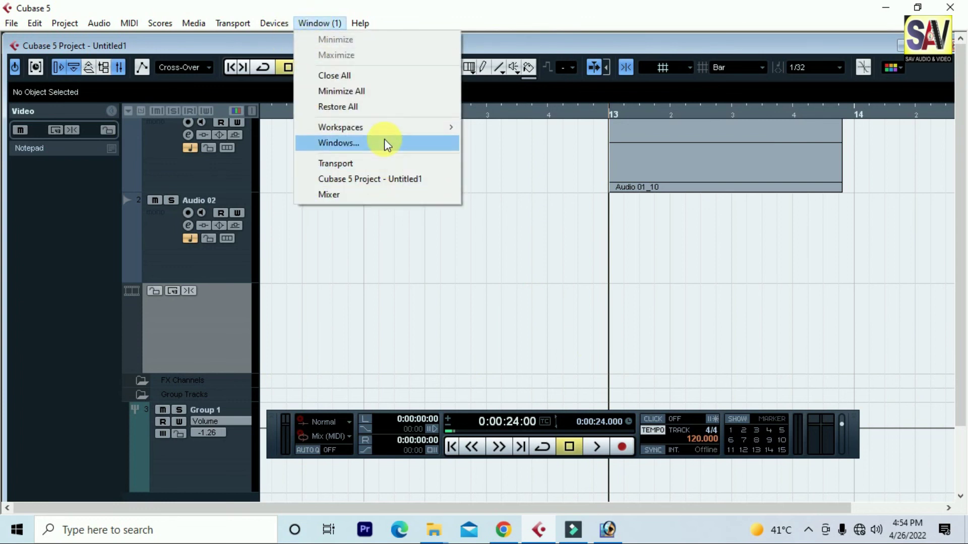
{"action": "mouse_move", "coordinate": [286, 22]}
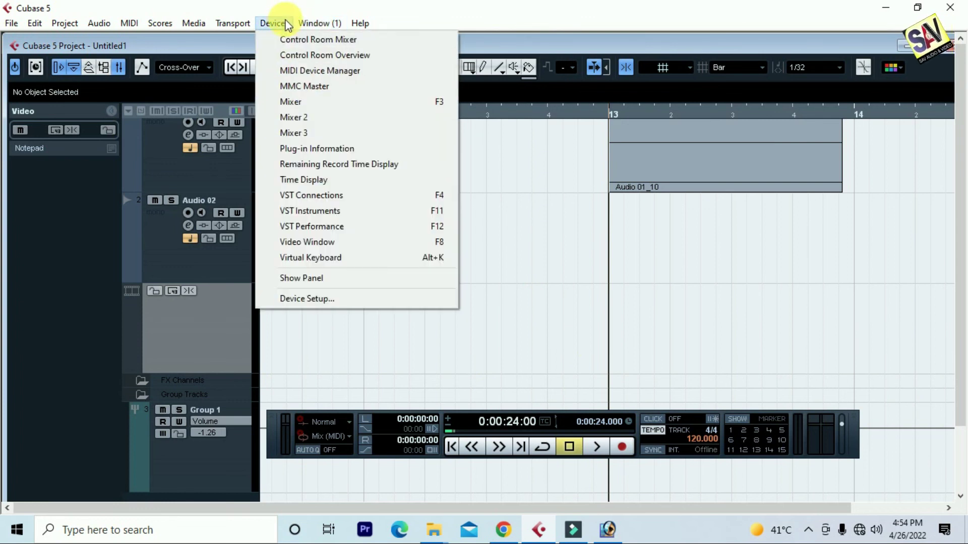
{"action": "left_click", "coordinate": [313, 243]}
{"action": "left_click_drag", "start_coordinate": [202, 118], "coordinate": [796, 220]}
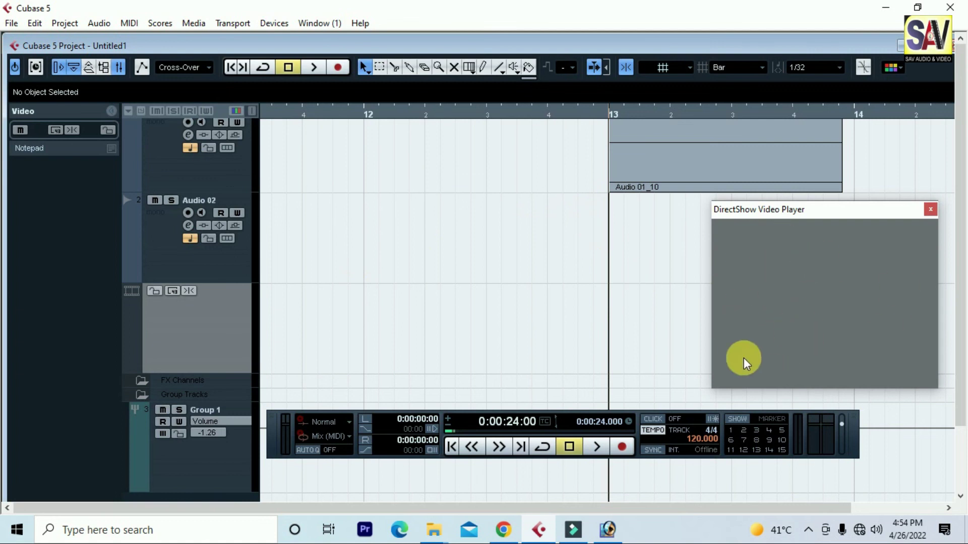
Move the Audio 01_10 clip to bar 12 and play the project briefly from the clip's start
{"action": "left_click", "coordinate": [631, 147]}
{"action": "left_click_drag", "start_coordinate": [631, 148], "coordinate": [434, 151]}
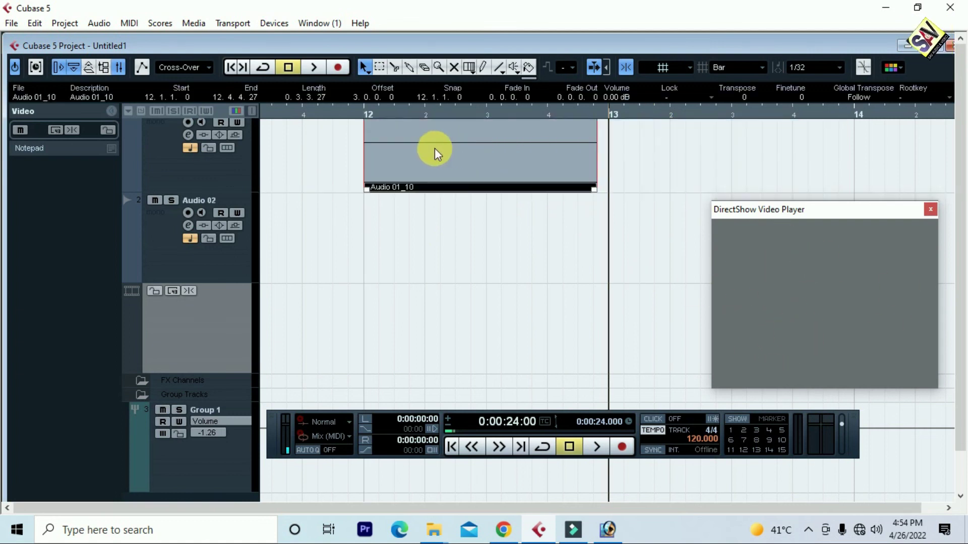
{"action": "left_click", "coordinate": [361, 108]}
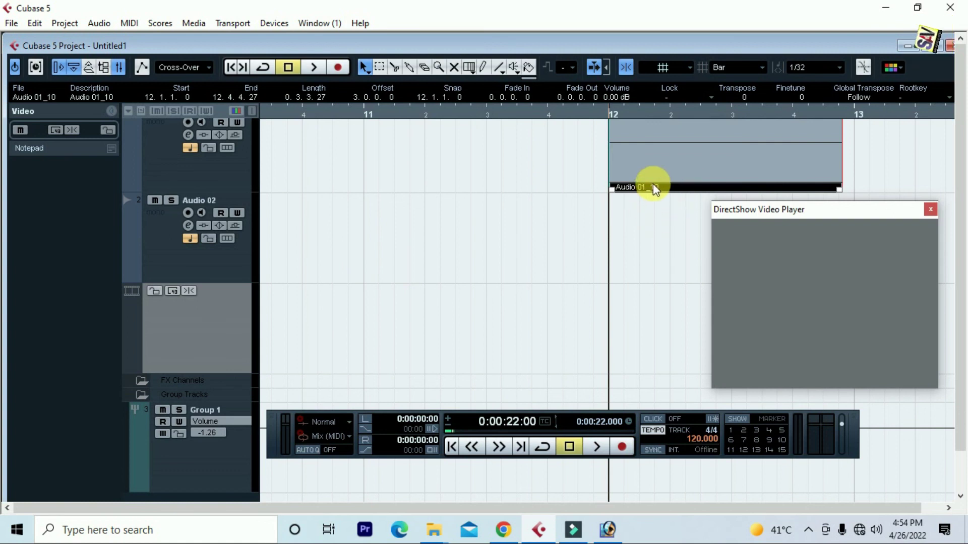
{"action": "key", "text": "space"}
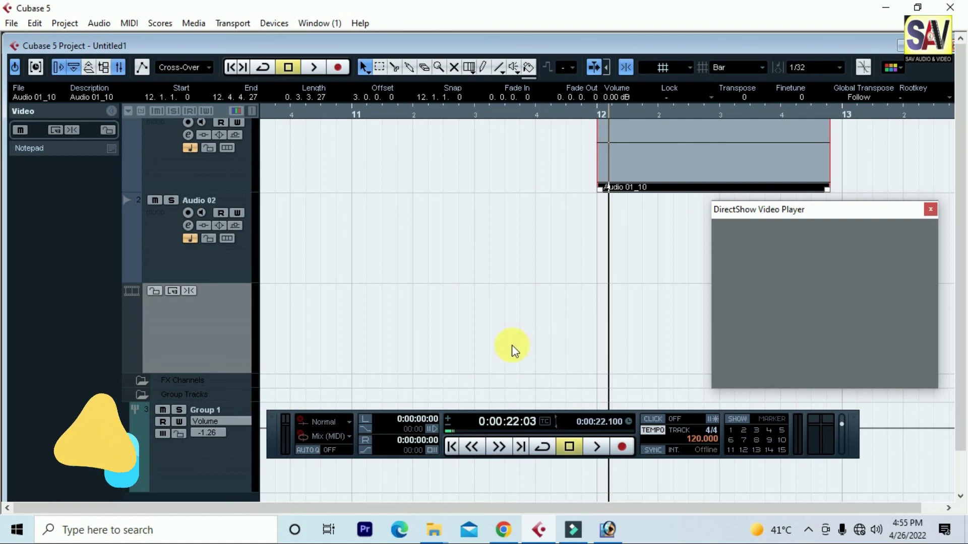
Bring up the project's track commands
{"action": "left_click", "coordinate": [99, 25]}
{"action": "mouse_move", "coordinate": [64, 23]}
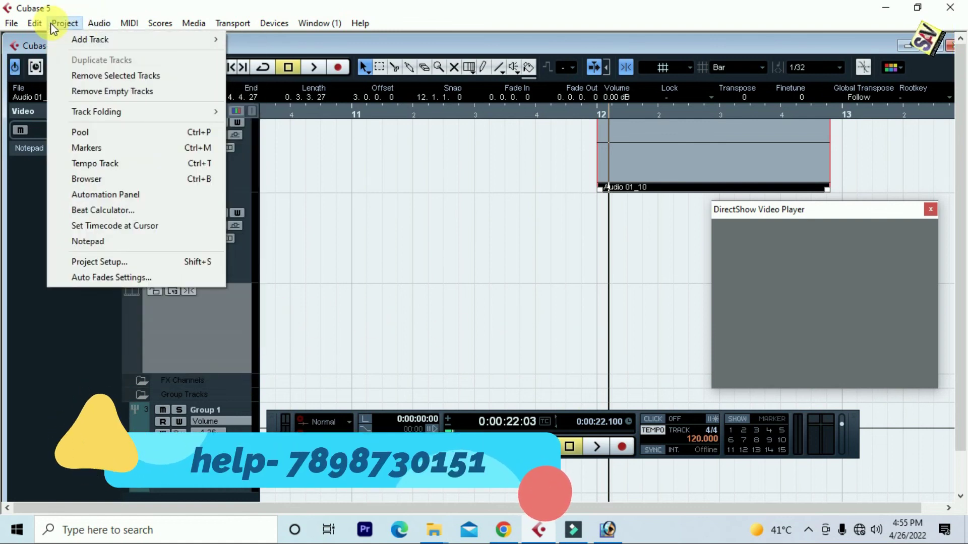